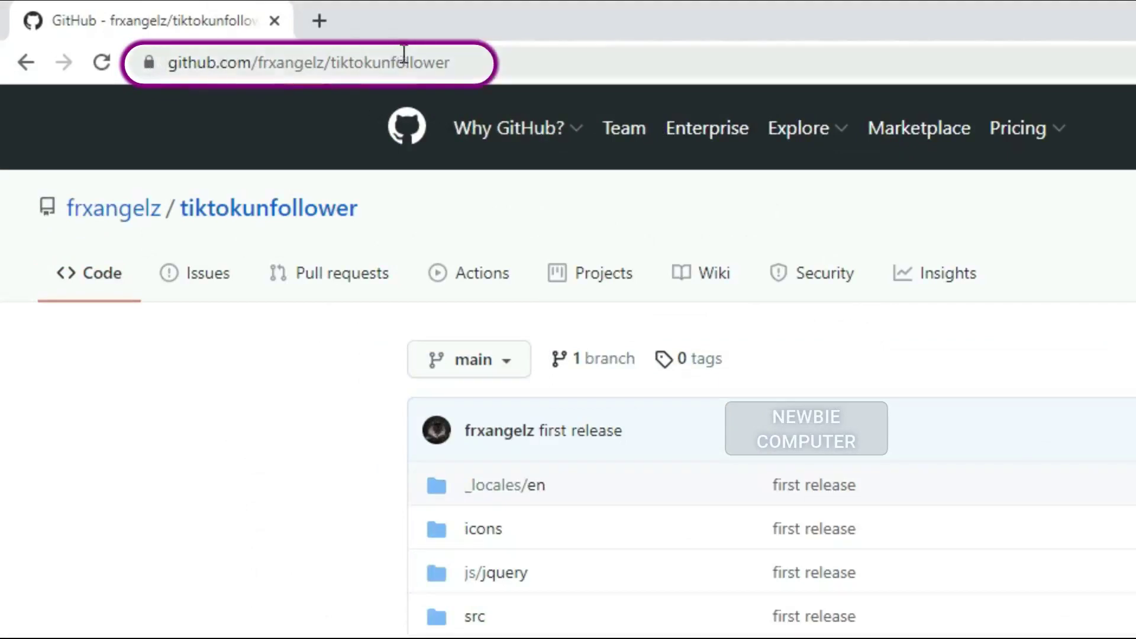
Download the tiktokunfollower repository from GitHub as the tiktokunfollower-main ZIP (294 KB).
click(464, 62)
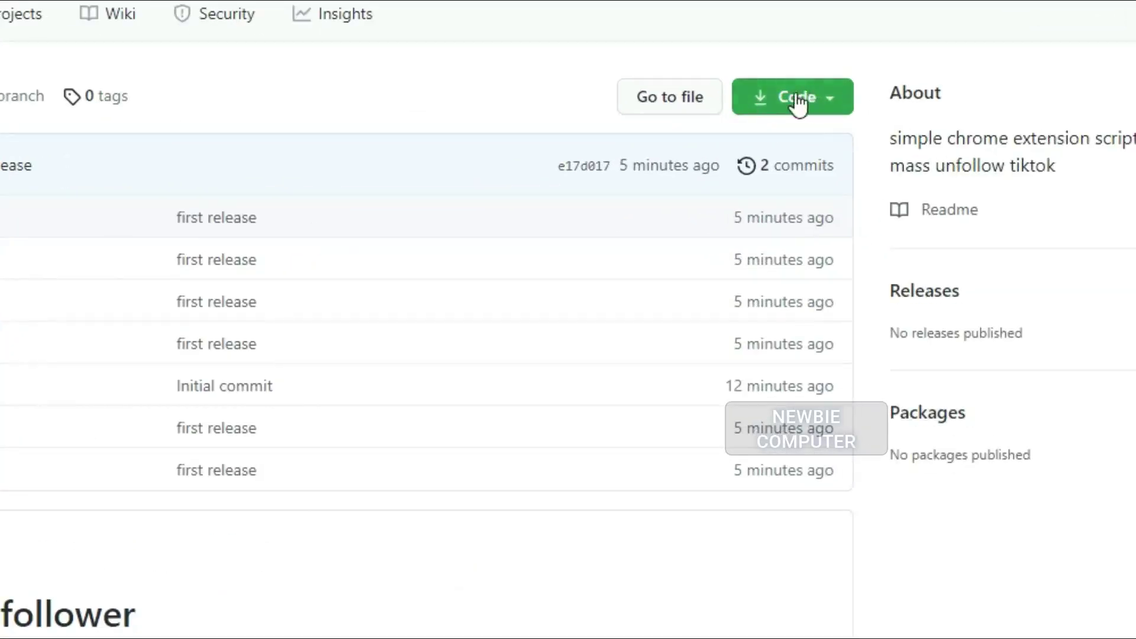
click(834, 100)
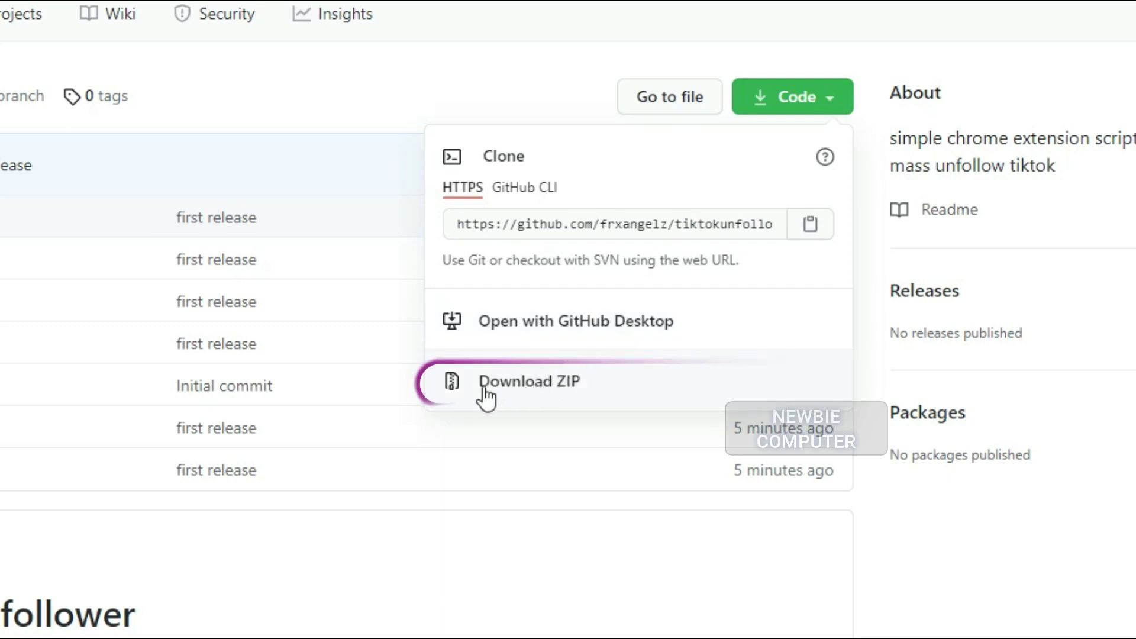
click(528, 390)
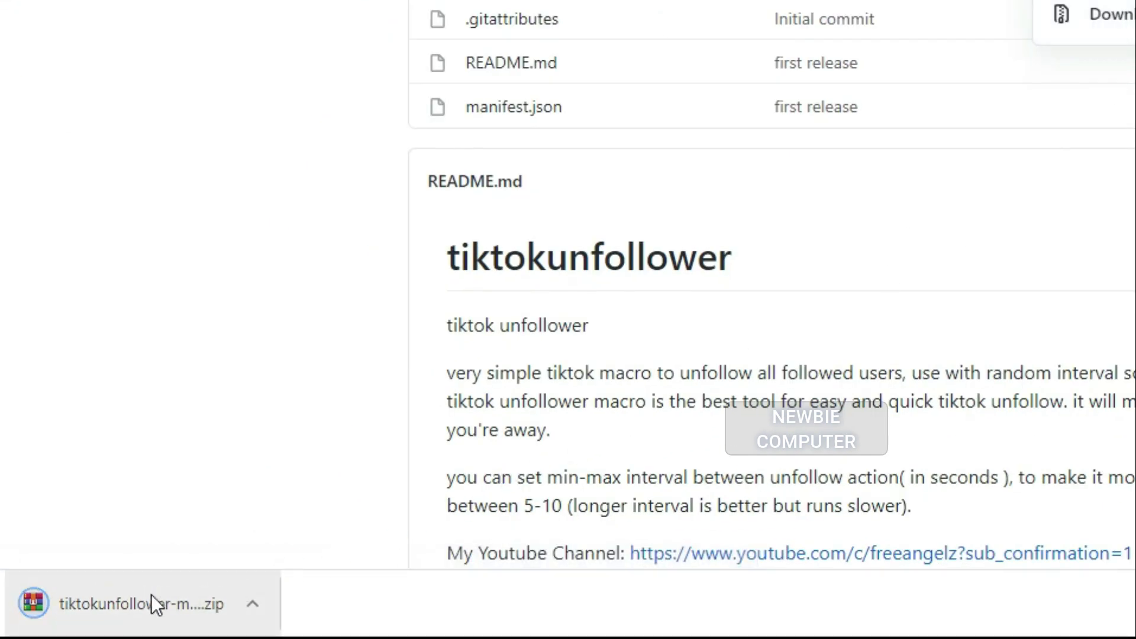
click(252, 602)
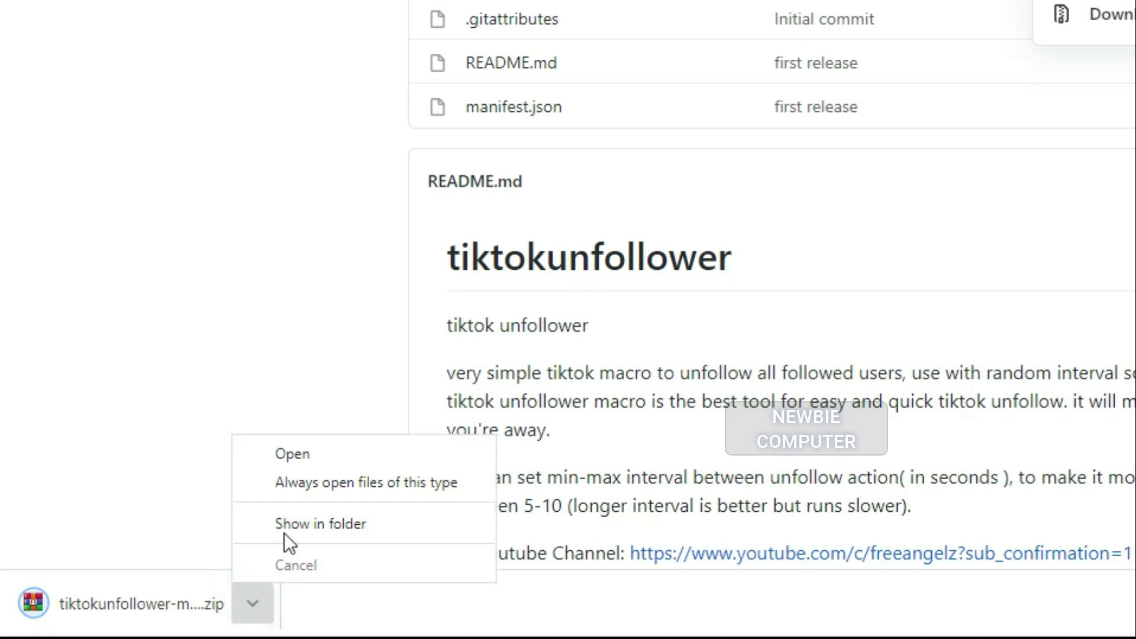
Copy the downloaded tiktokunfollower-main ZIP into the E:\temp folder.
click(286, 527)
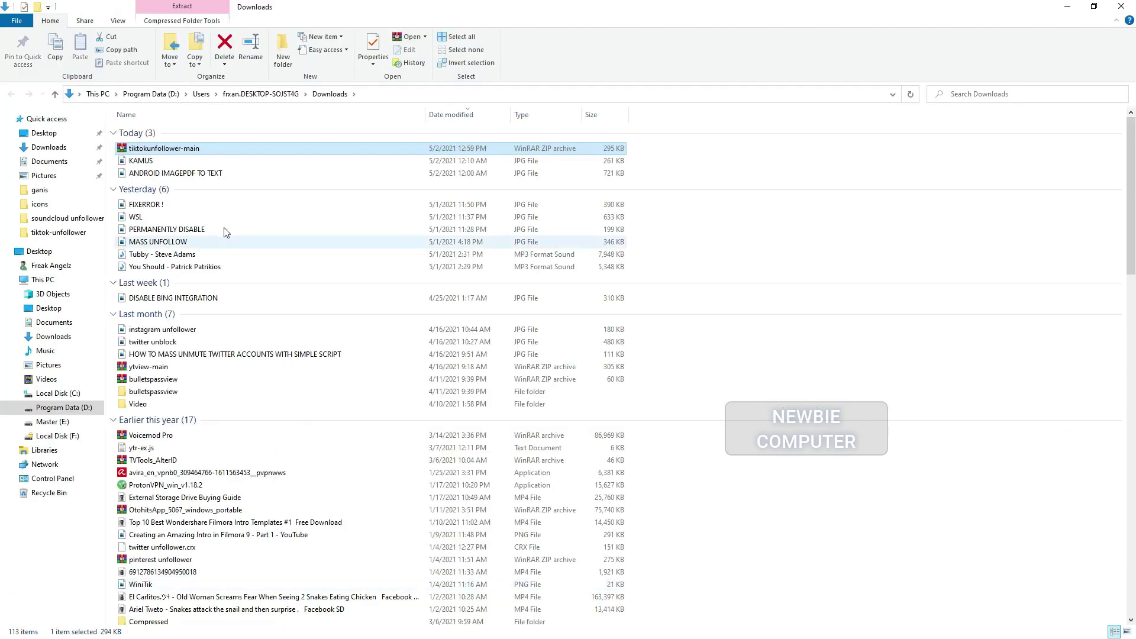
right_click(183, 153)
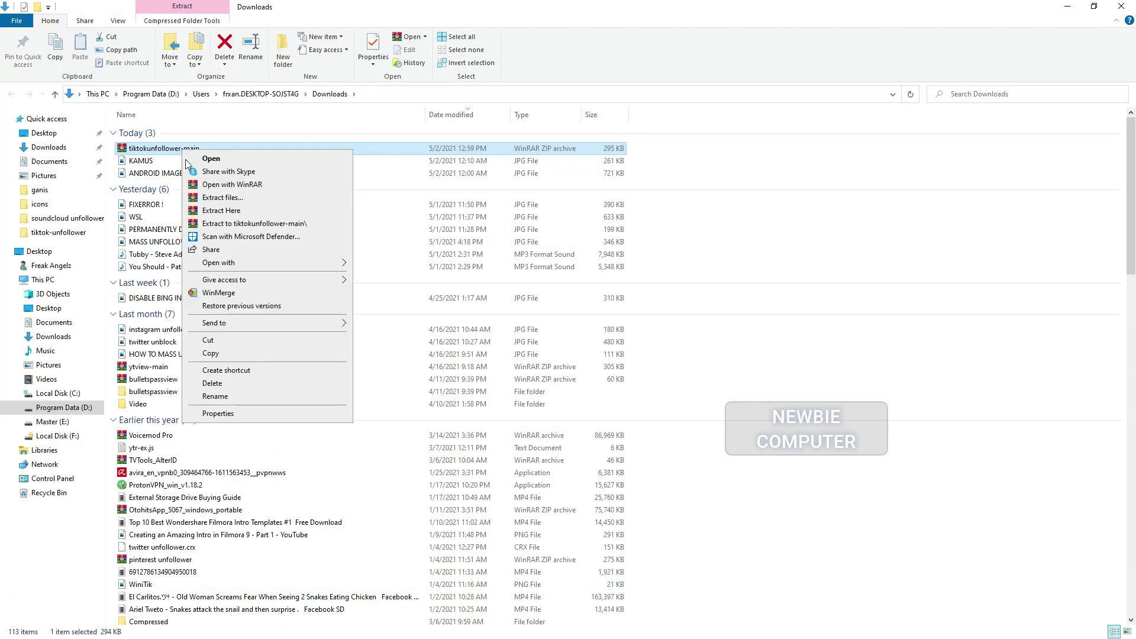
click(213, 340)
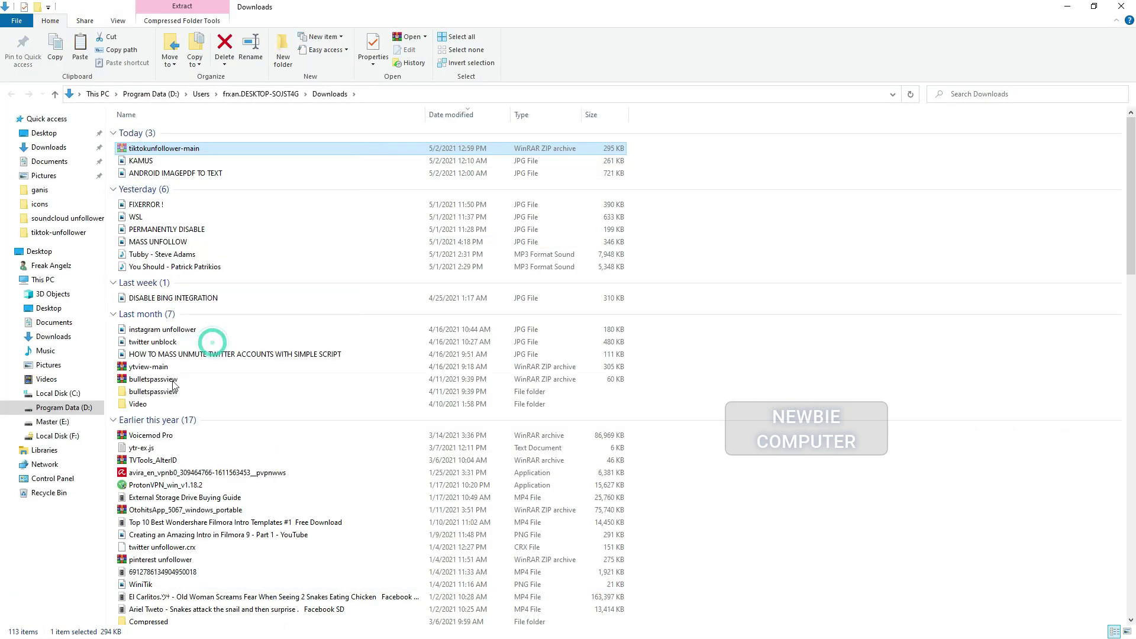
click(62, 426)
double_click(131, 420)
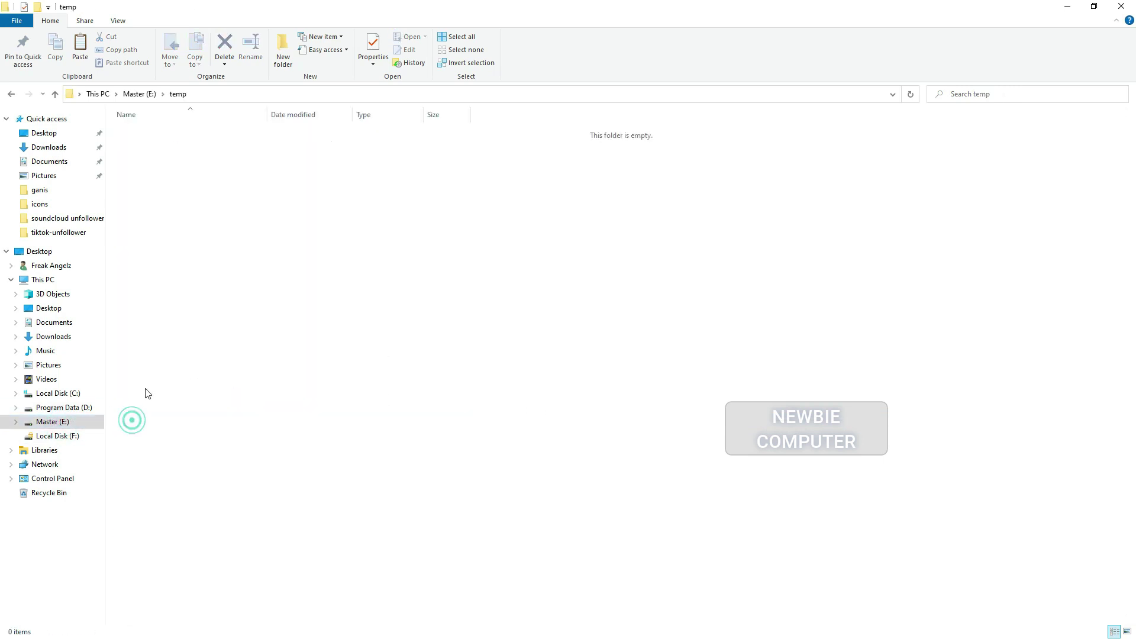
right_click(205, 211)
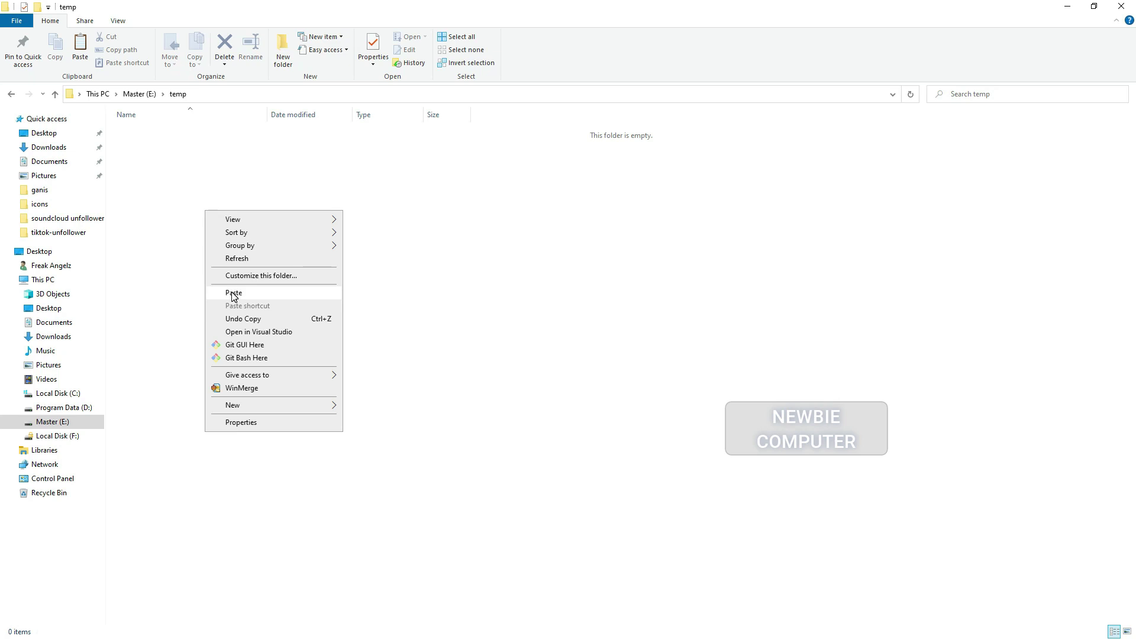
click(233, 293)
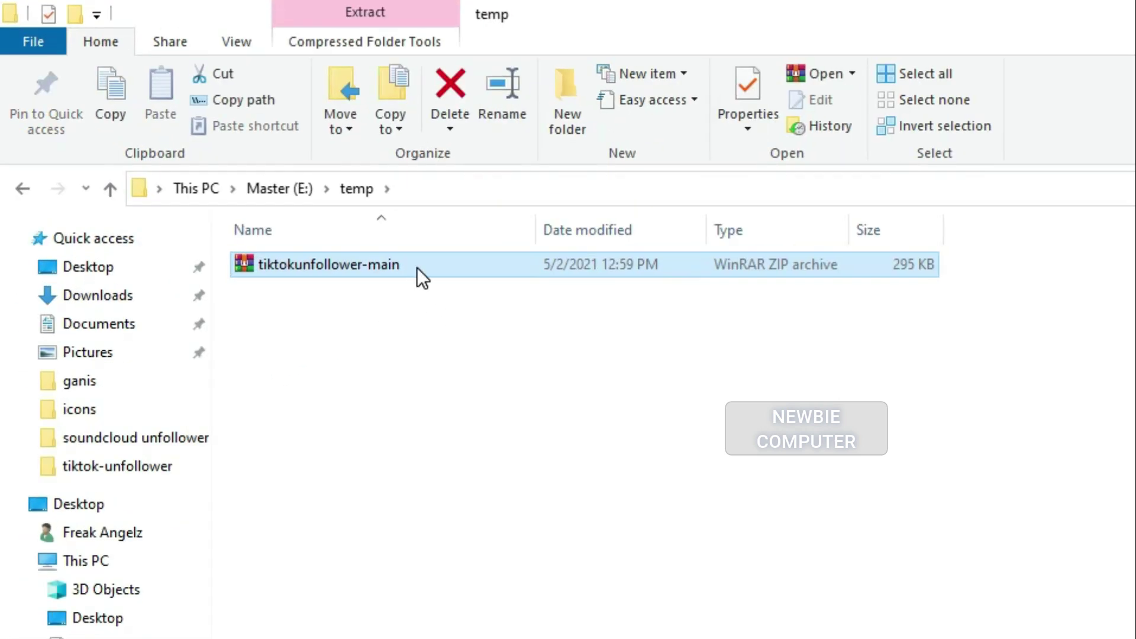
Extract the ZIP in E:\temp, rename the folder to tiktokunfollower, and open it.
right_click(416, 267)
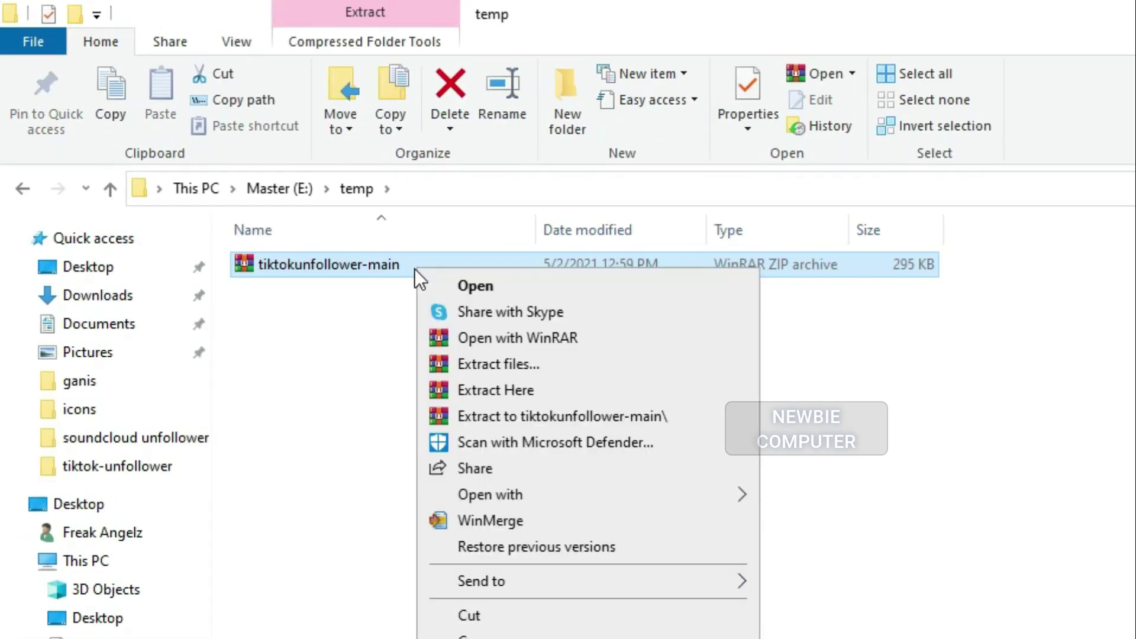
click(492, 390)
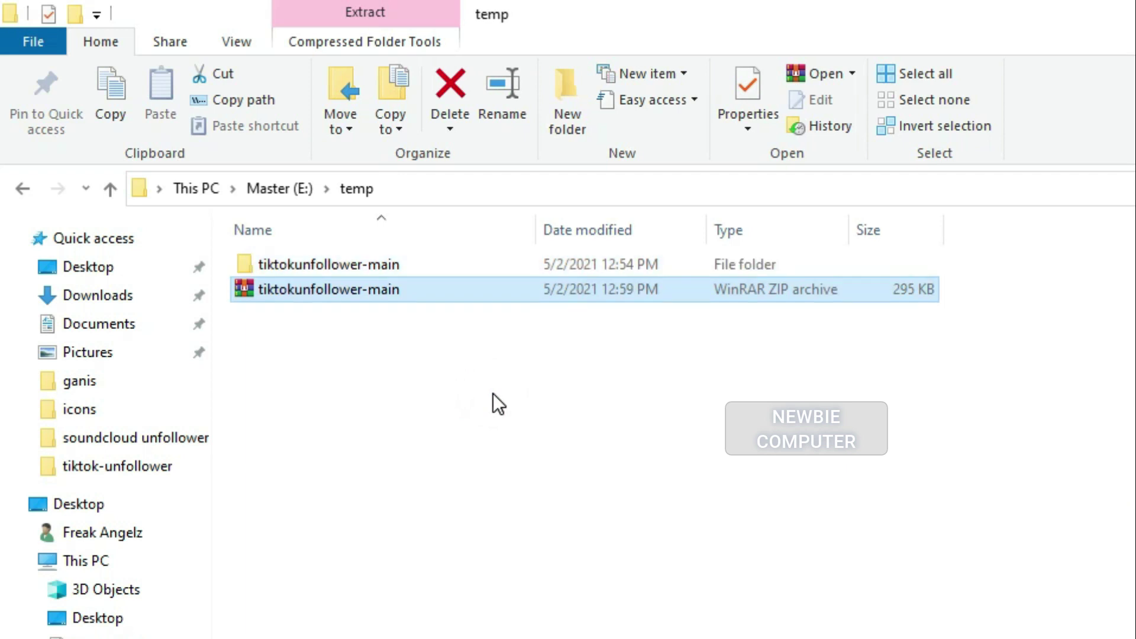
right_click(380, 268)
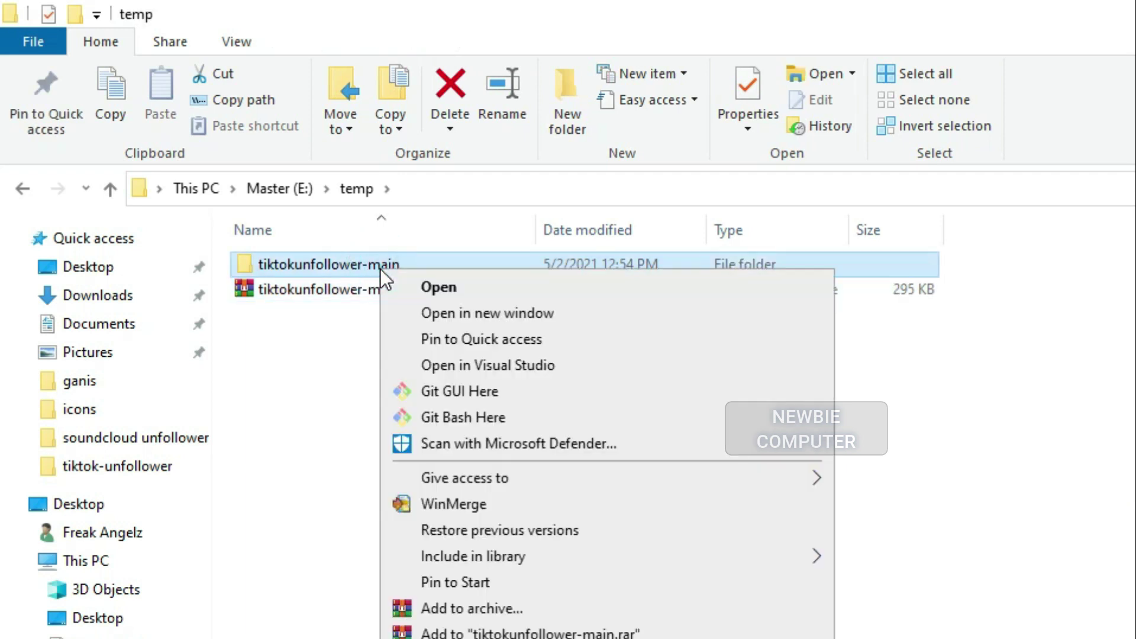
key(m)
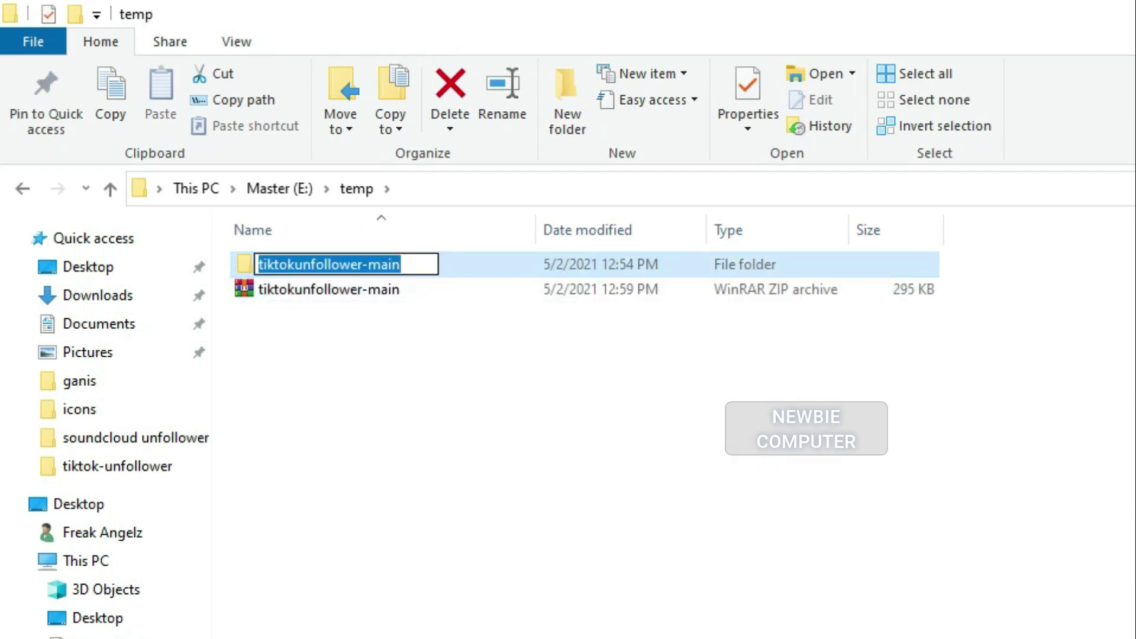
click(400, 264)
key(BackSpace)
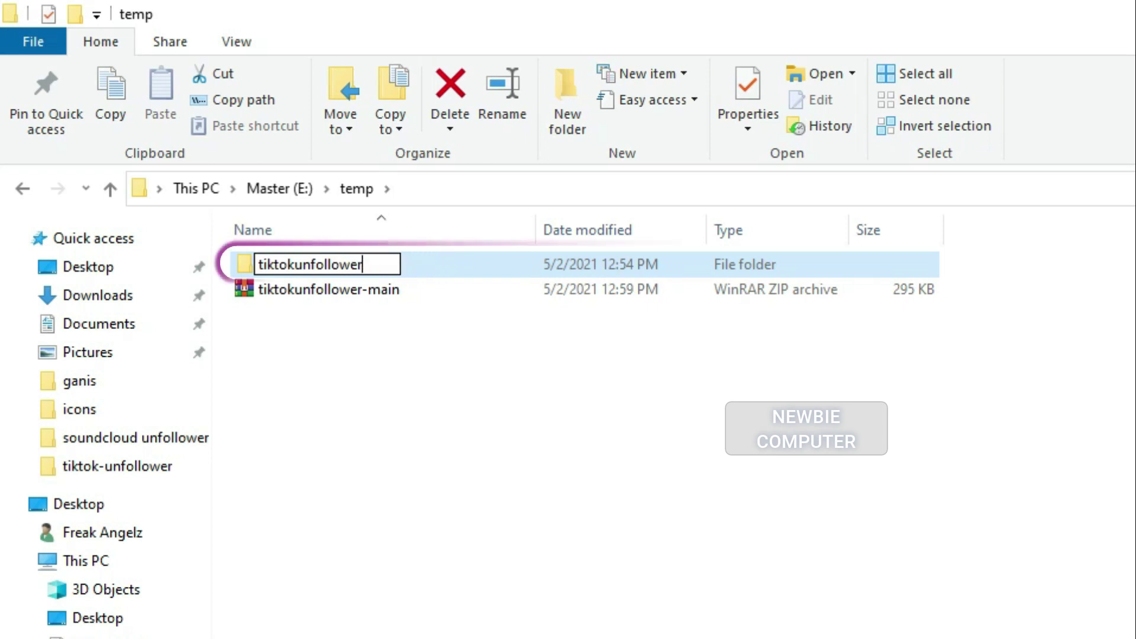
key(Return)
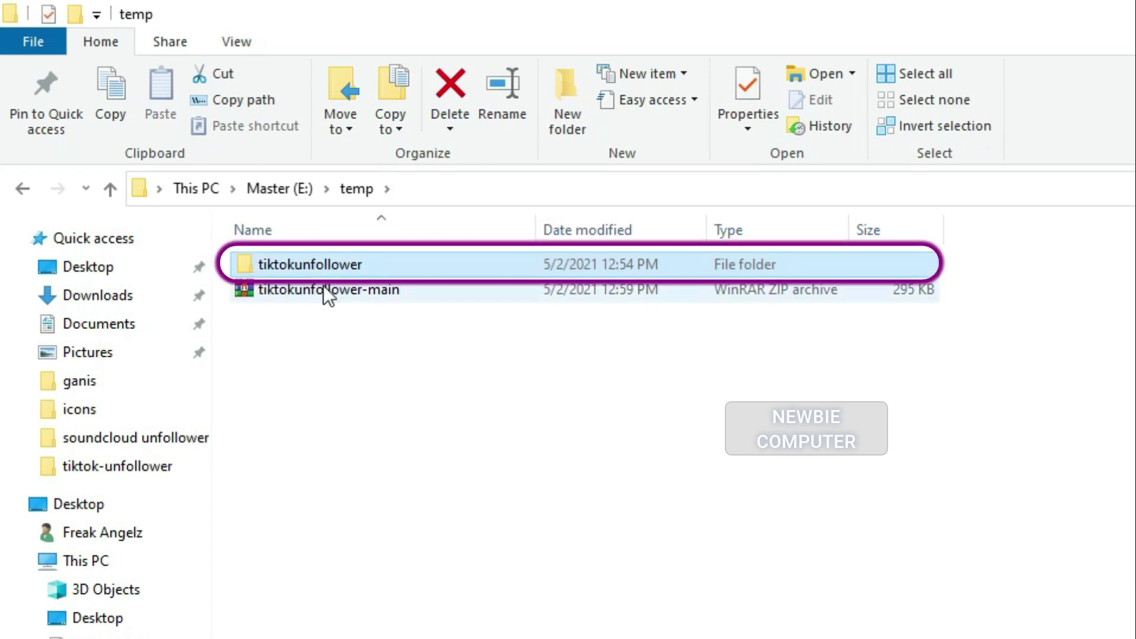
double_click(322, 261)
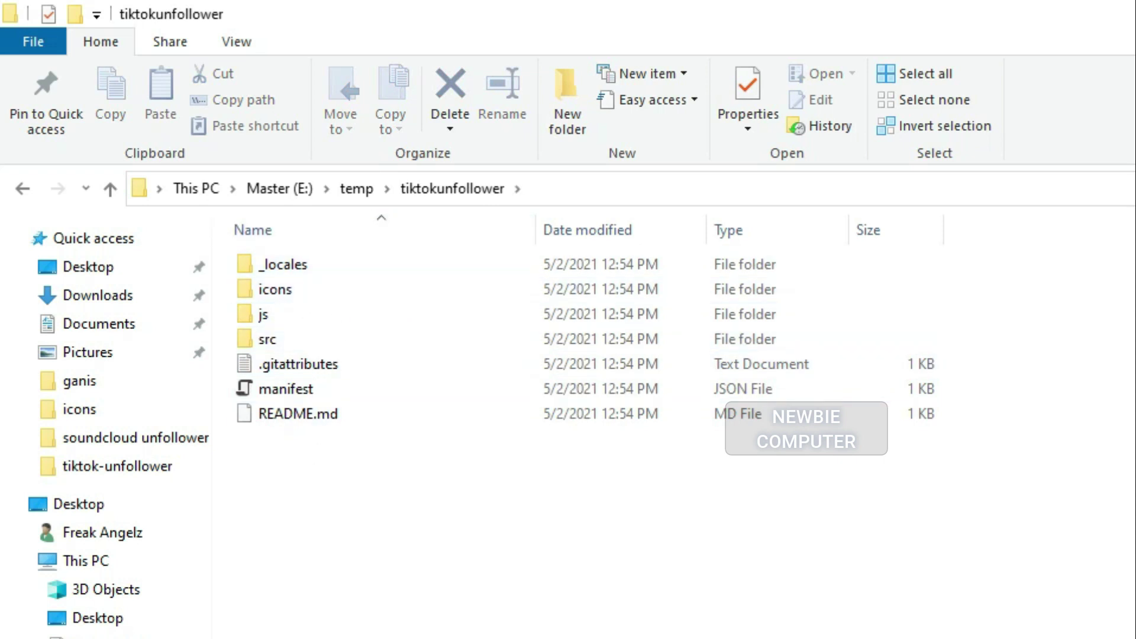
Return to Chrome and open its Settings page in a new tab.
key(super)
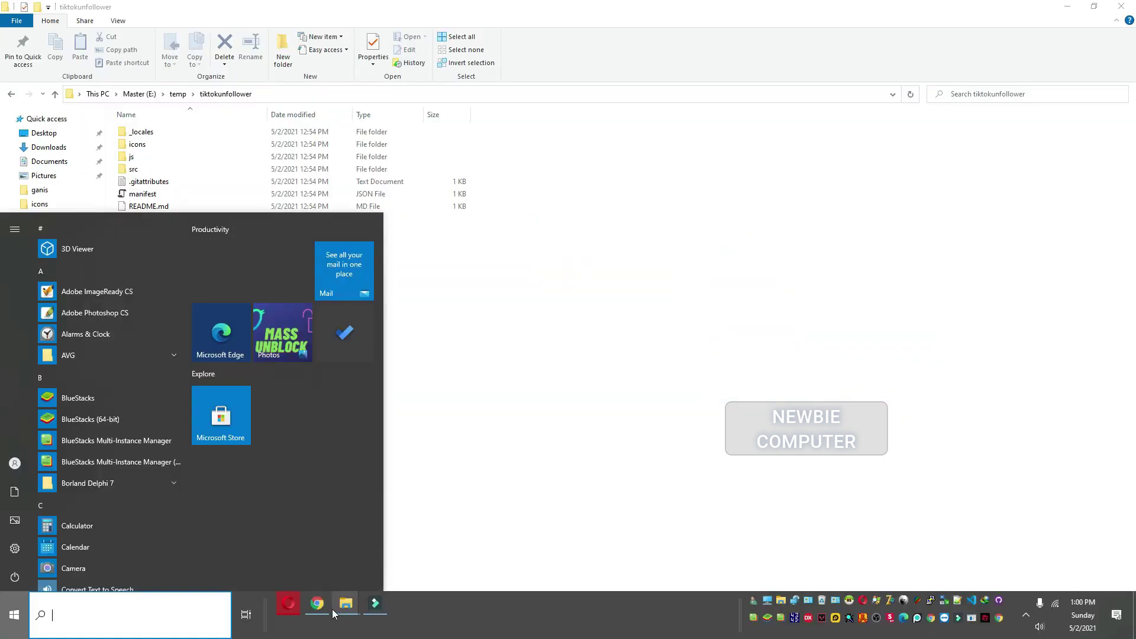
click(332, 609)
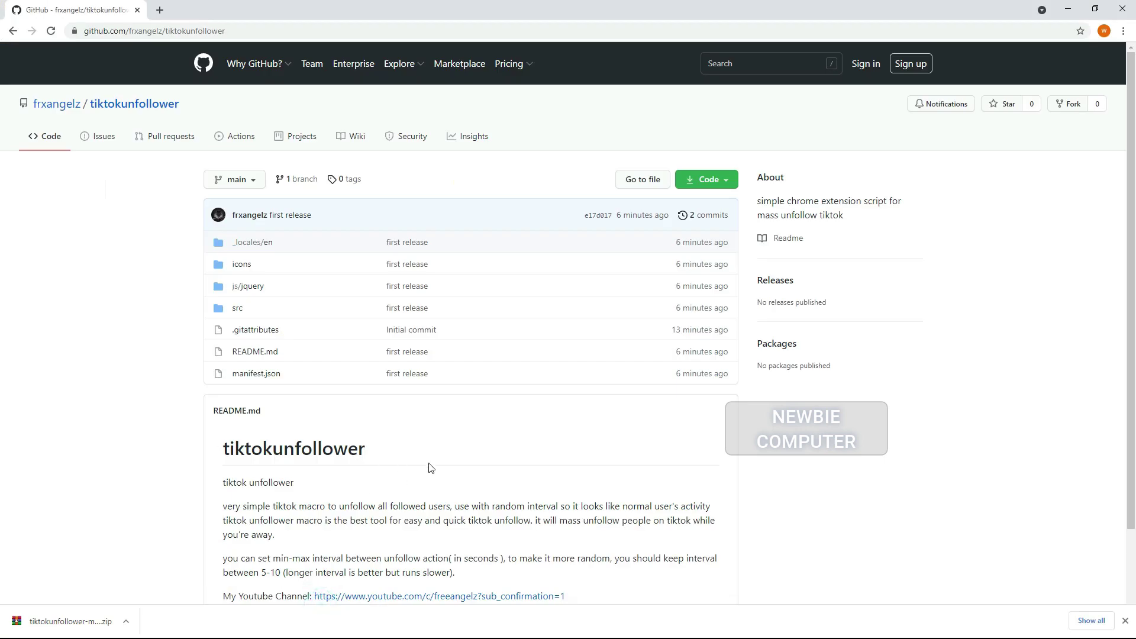
click(159, 10)
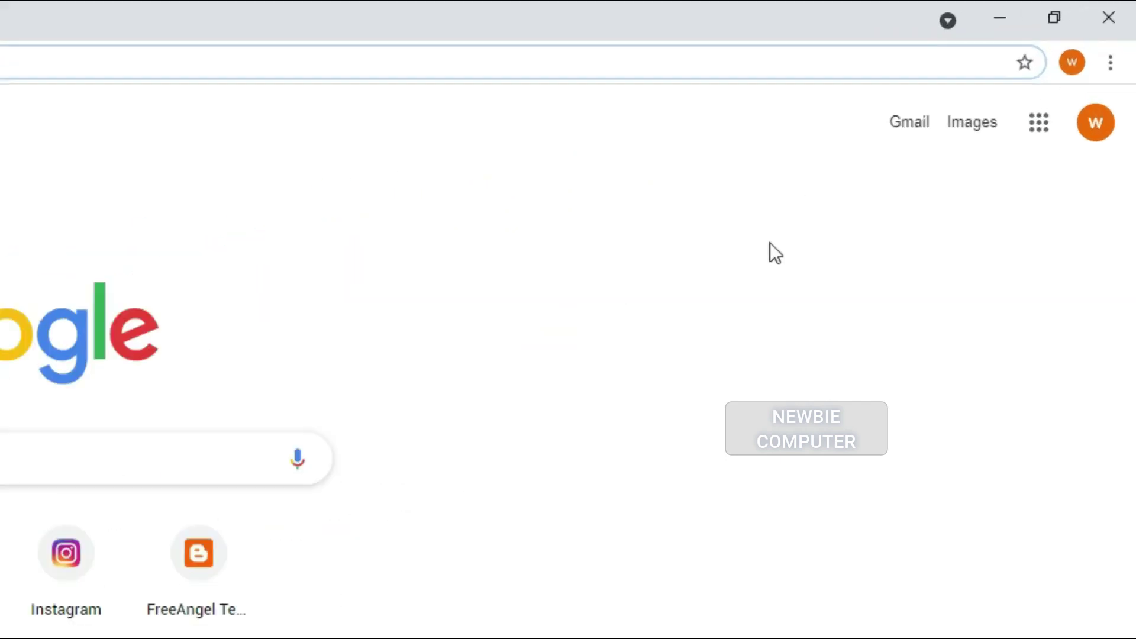
click(1107, 66)
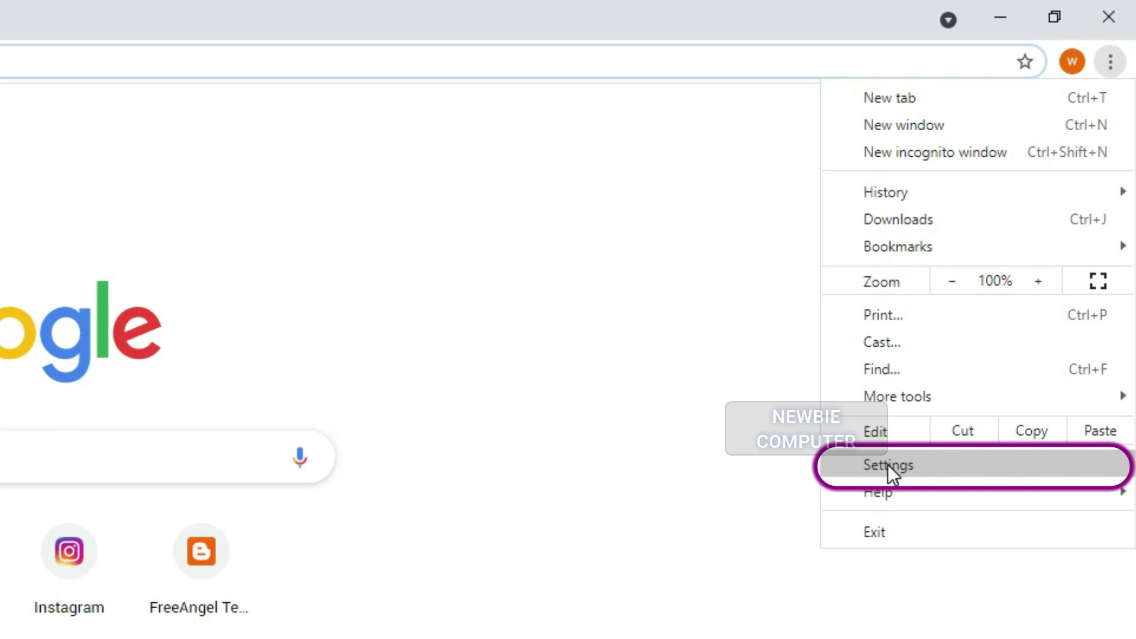
click(903, 464)
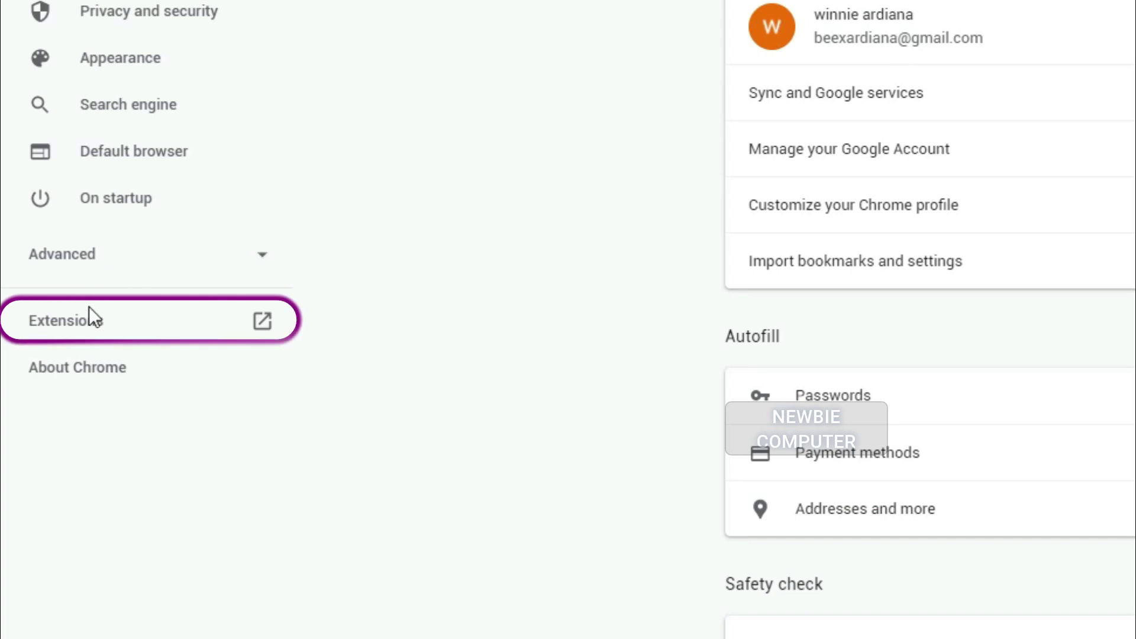
Turn on Developer mode and pick E:\temp\tiktokunfollower as the unpacked extension folder.
click(73, 329)
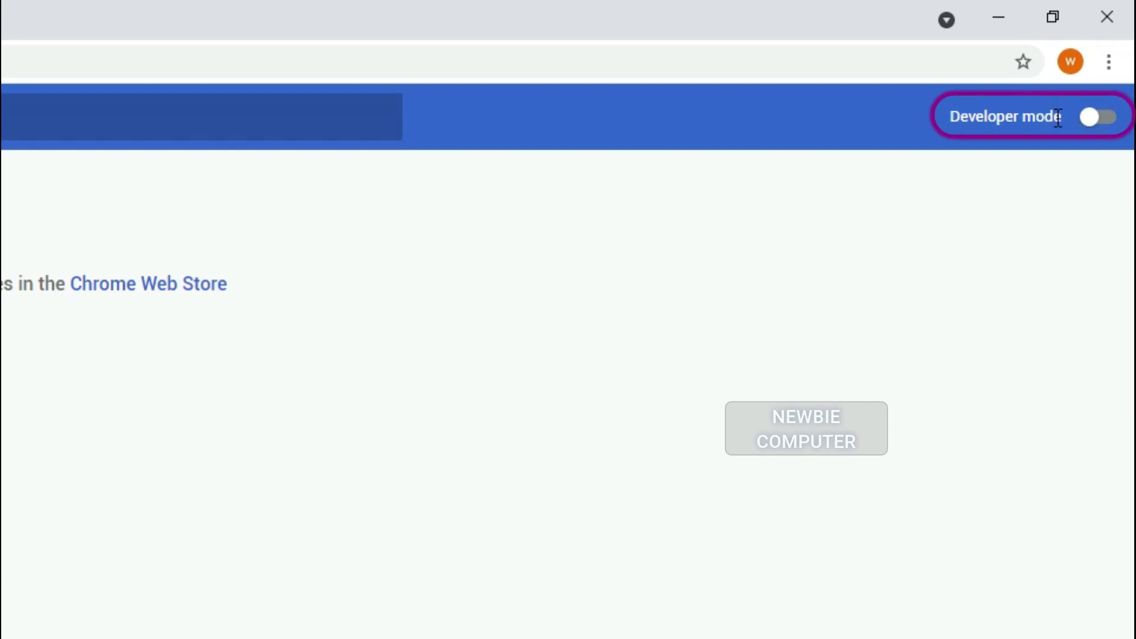
click(1116, 123)
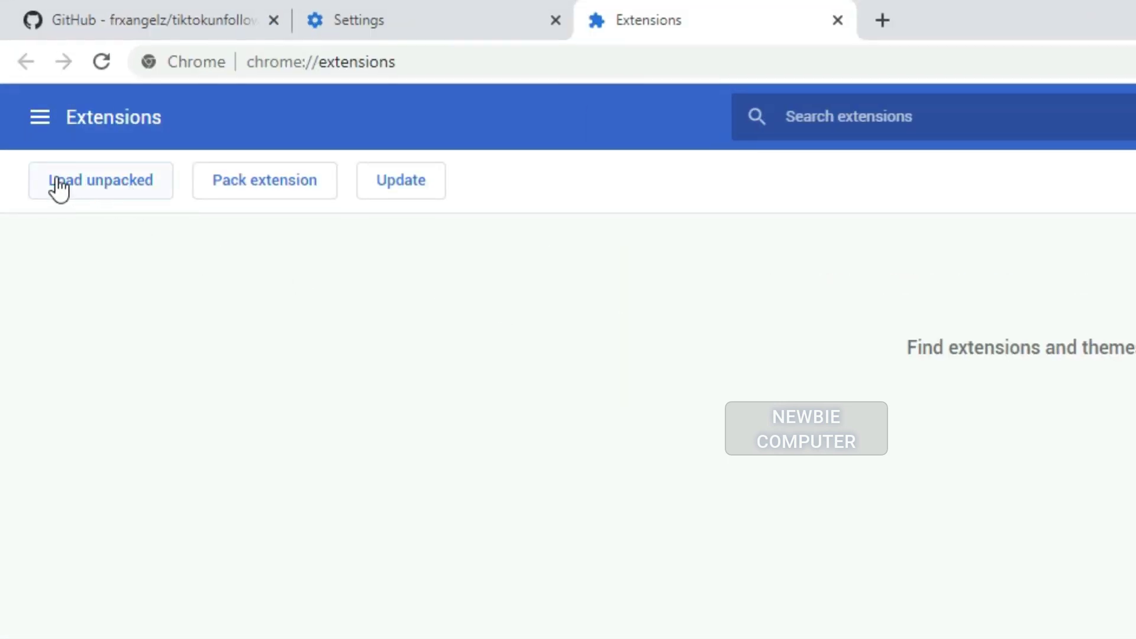
click(108, 191)
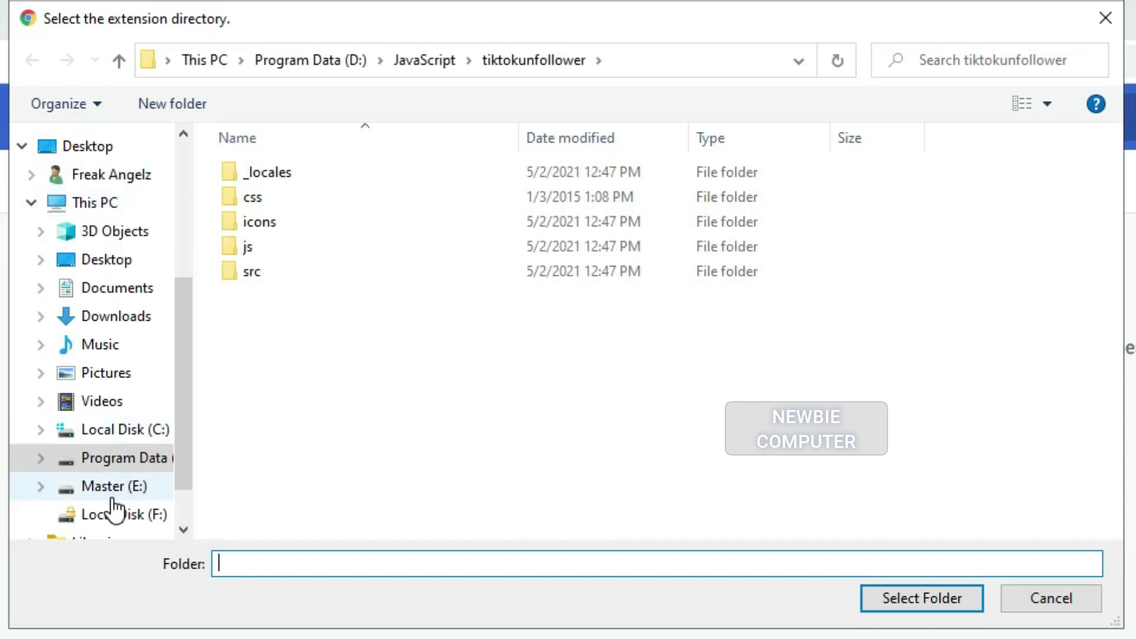
click(111, 488)
scroll(453, 432, down, 4)
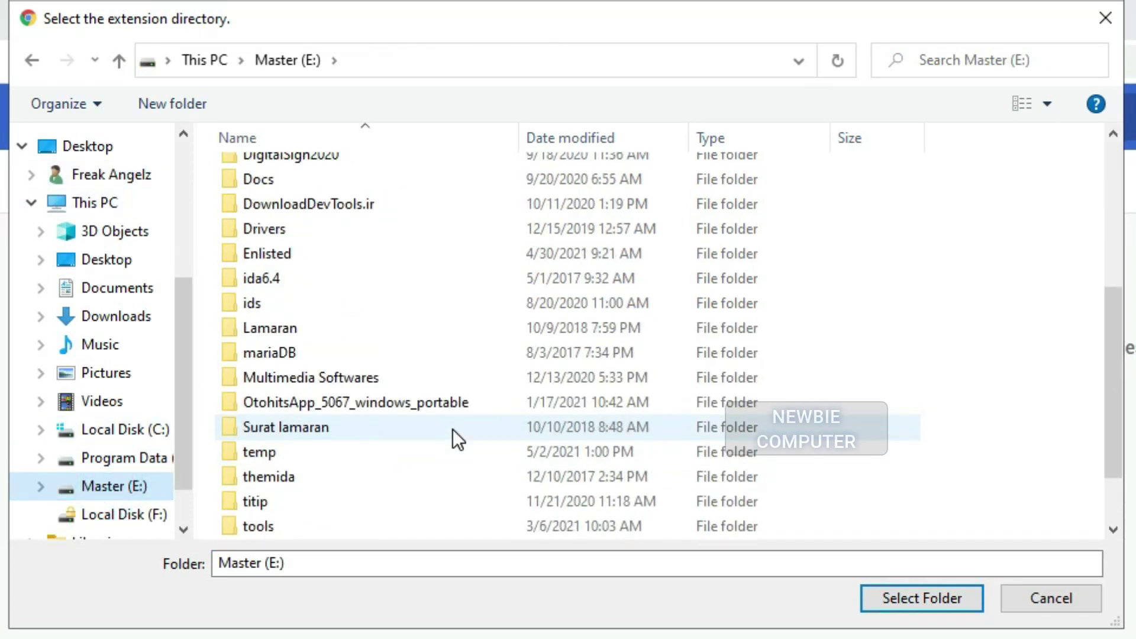
double_click(248, 450)
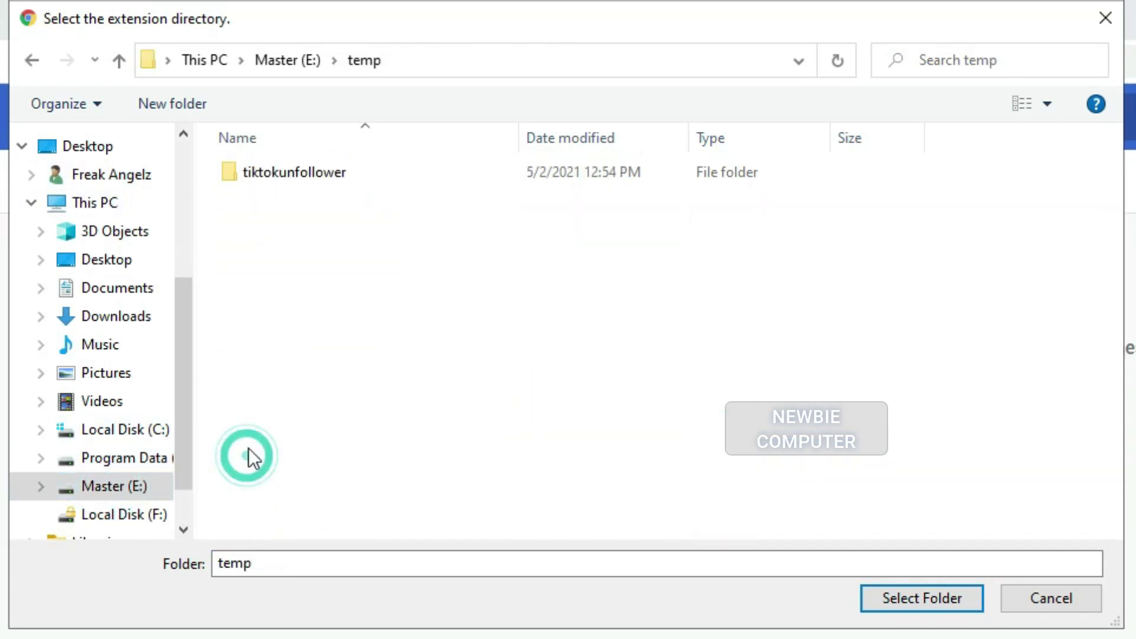
click(300, 175)
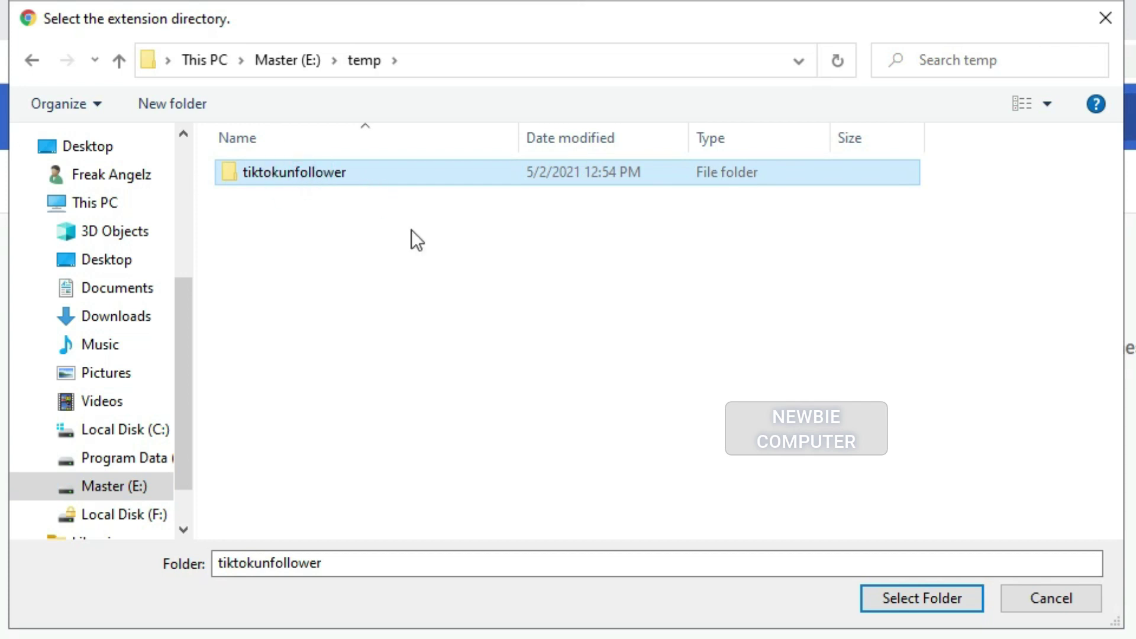
Load the tiktokunfollower folder as the unpacked Tiktok : Unfollower ! 0.0.1 extension.
click(888, 596)
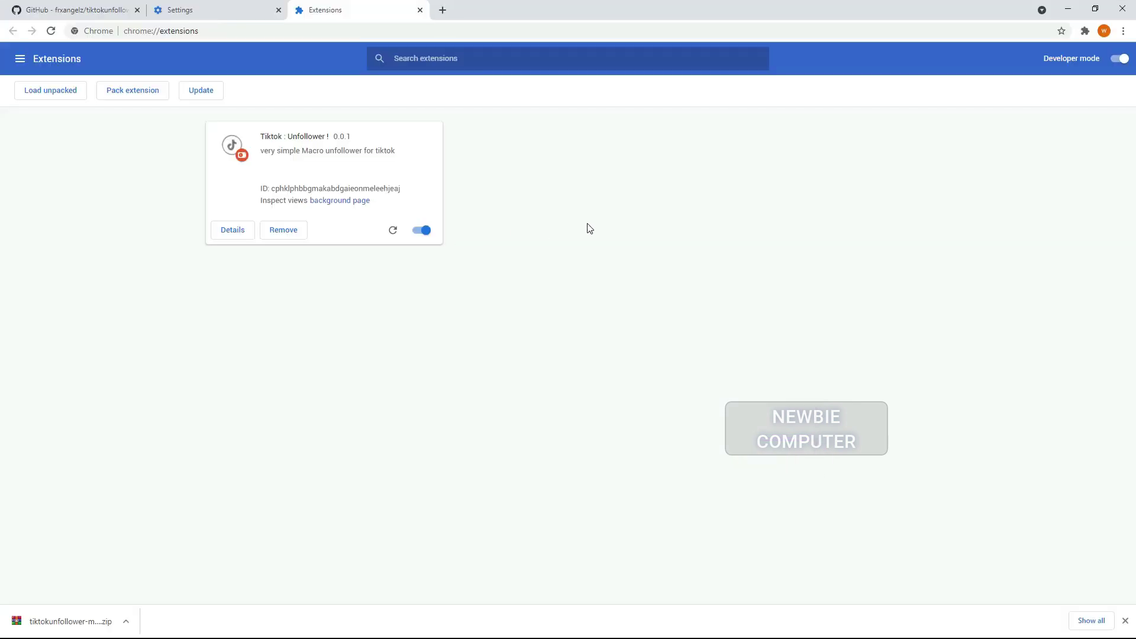
Open tiktok.com in a new tab, reload it, and show the Following feed.
click(443, 10)
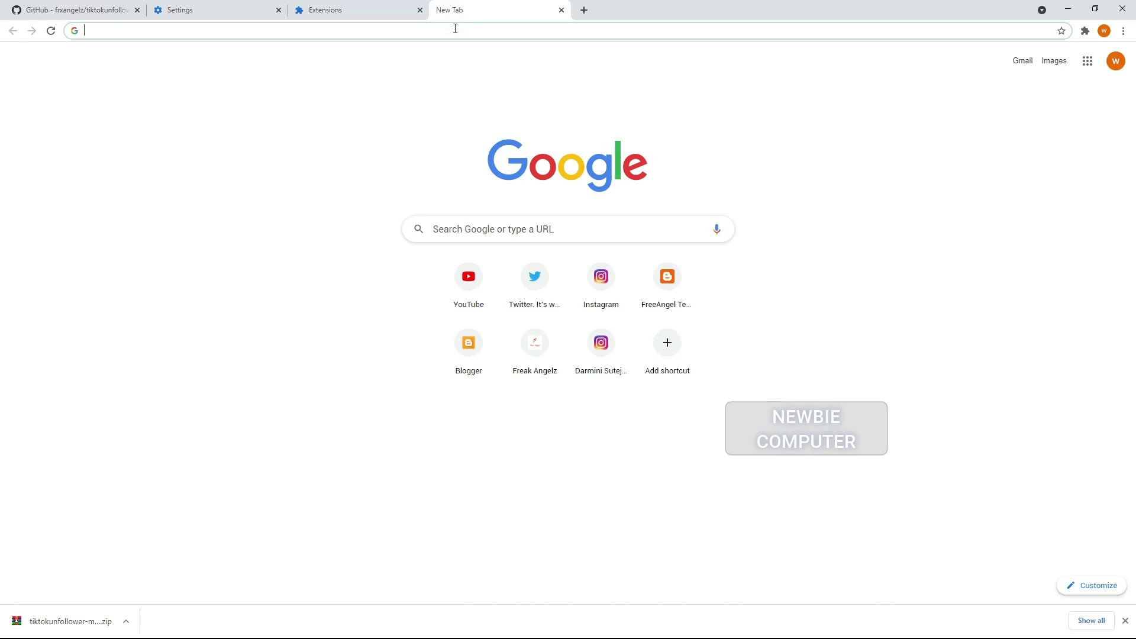
text(tiktok.com)
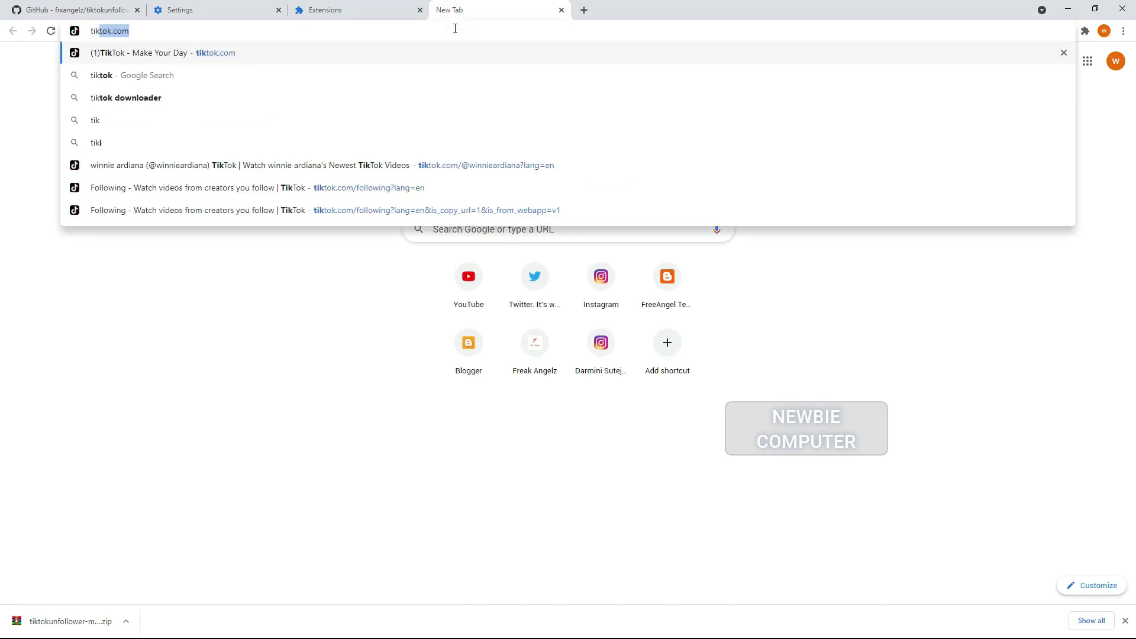
key(Return)
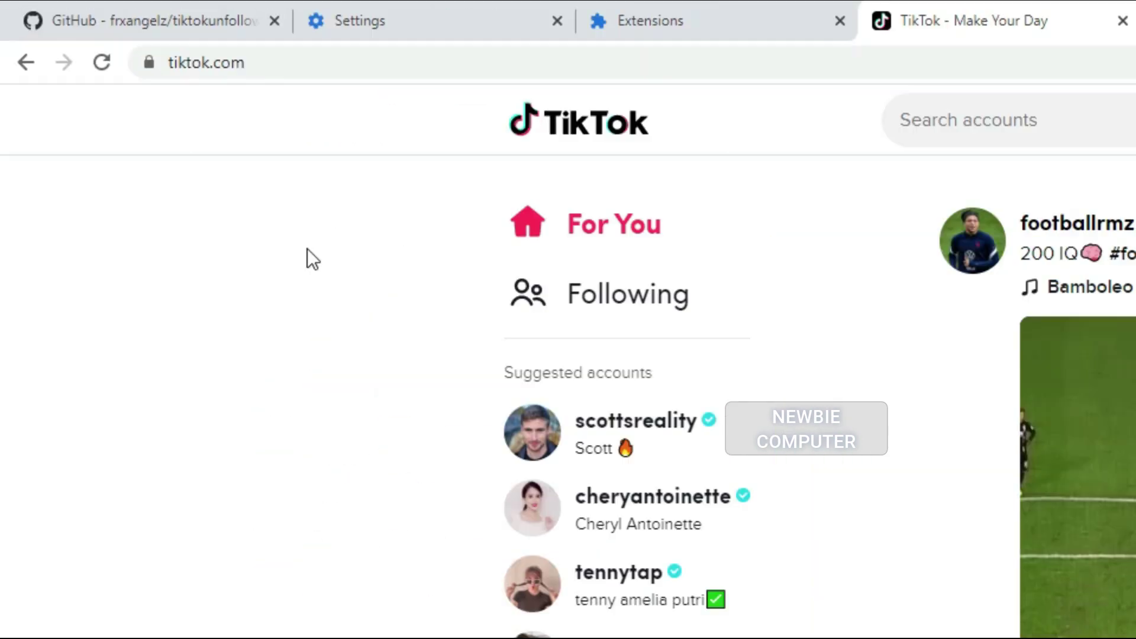
right_click(307, 249)
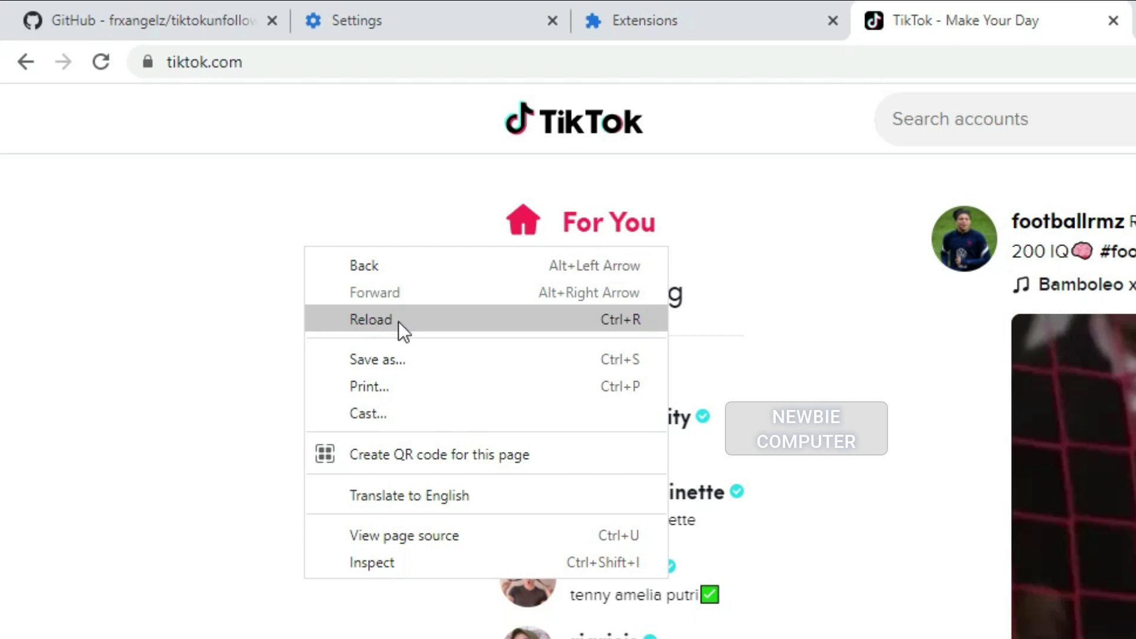
click(400, 326)
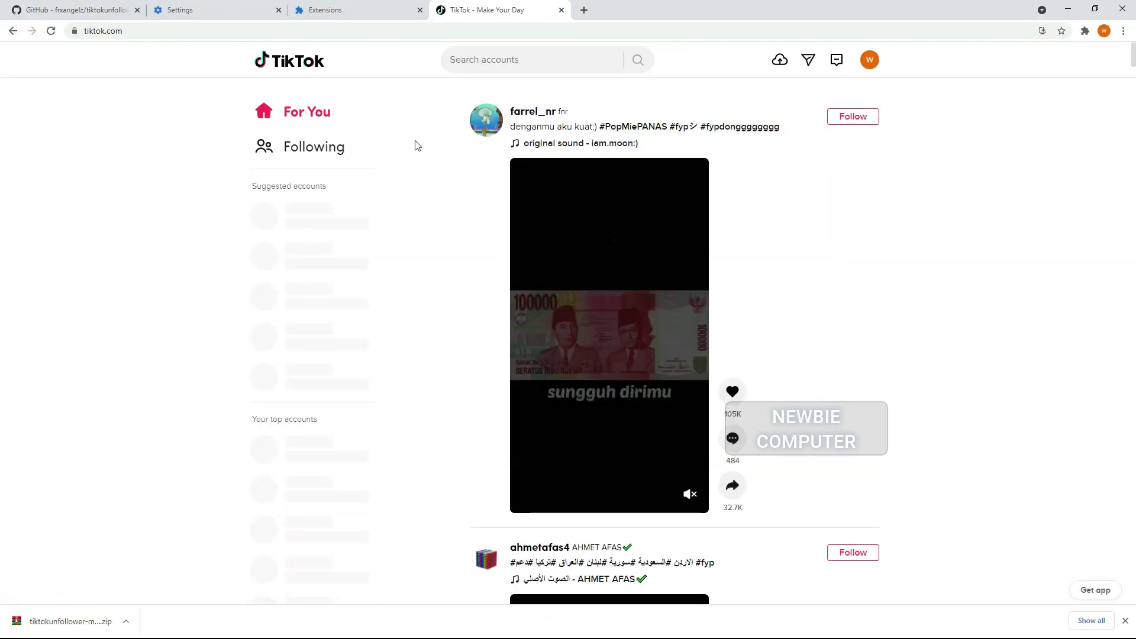
click(313, 155)
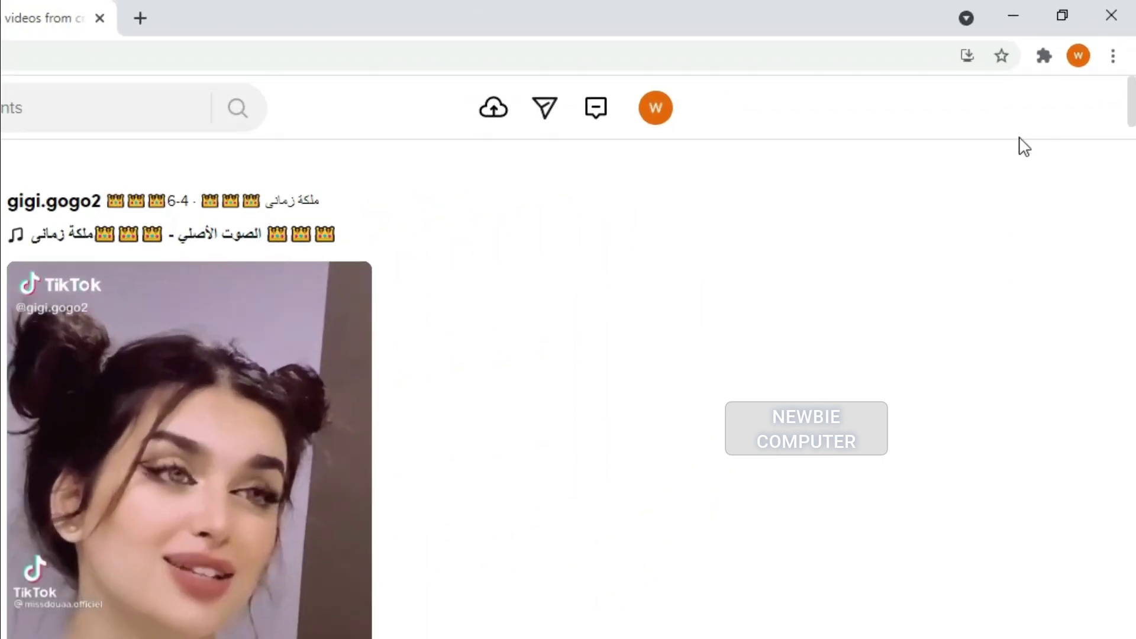
Open the Tiktok UnFollower popup and, with Min 5 and Max 10, change Limit from 100 to 10.
click(1084, 31)
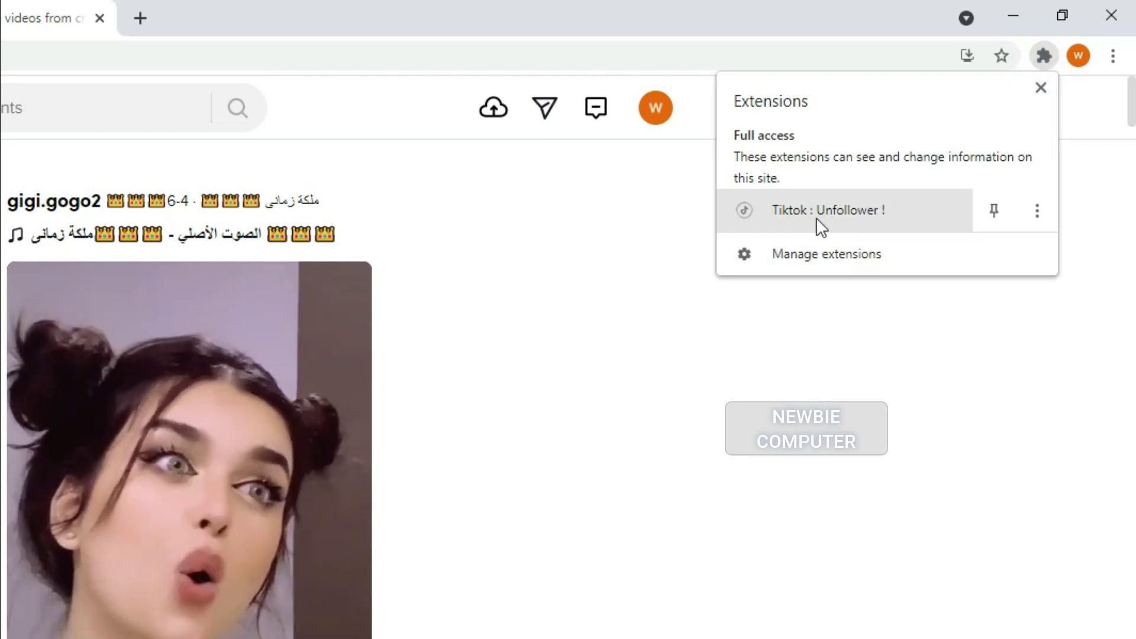
click(810, 215)
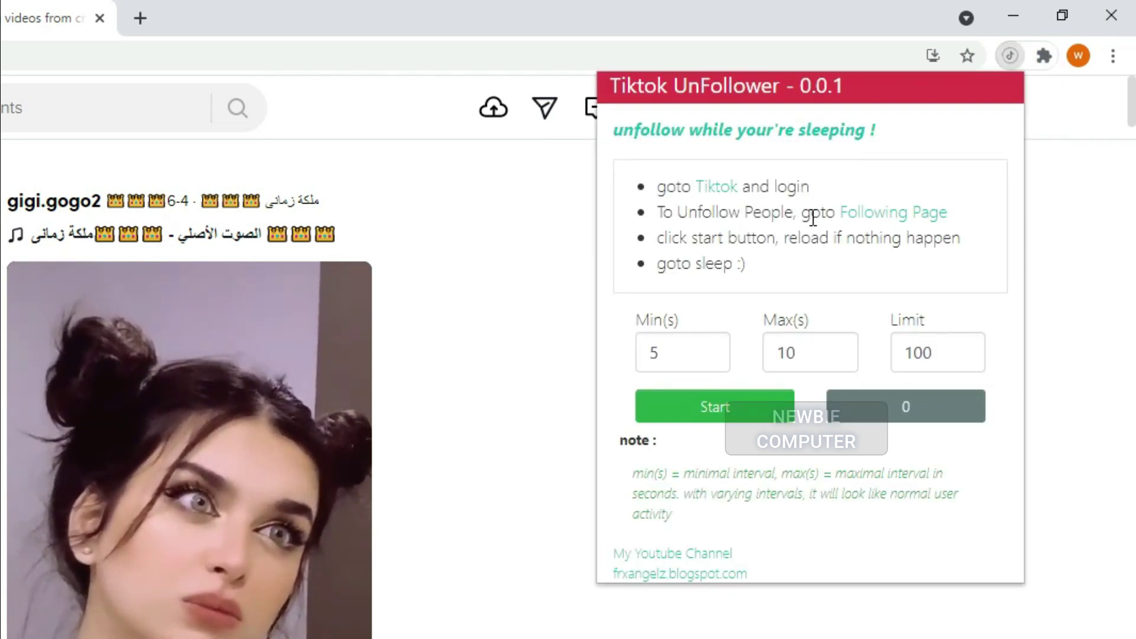
click(678, 356)
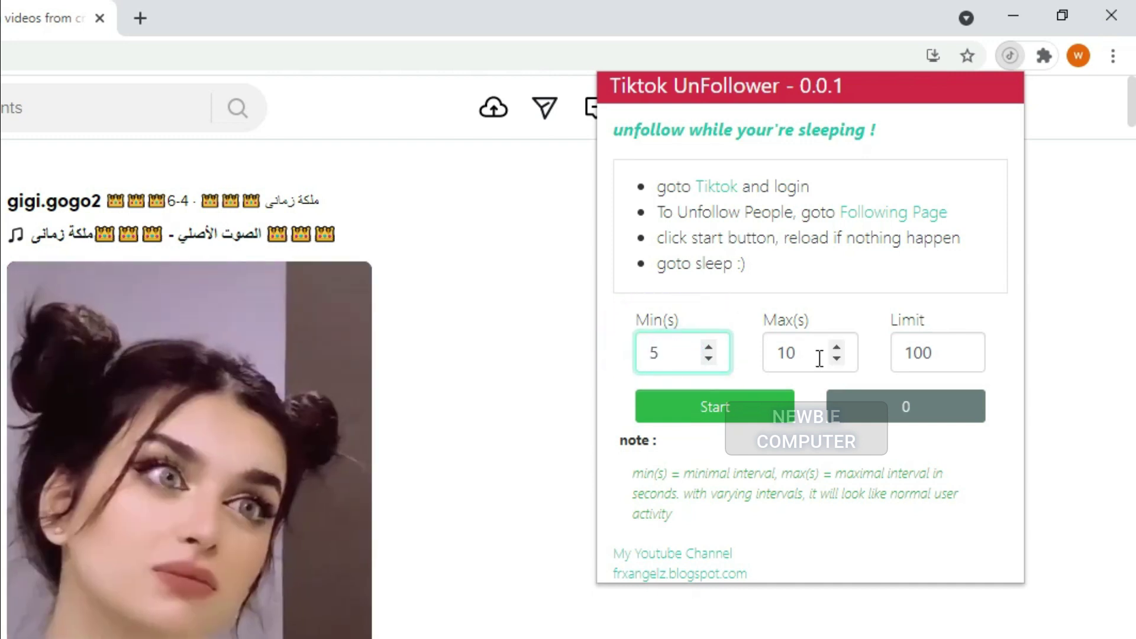
click(817, 356)
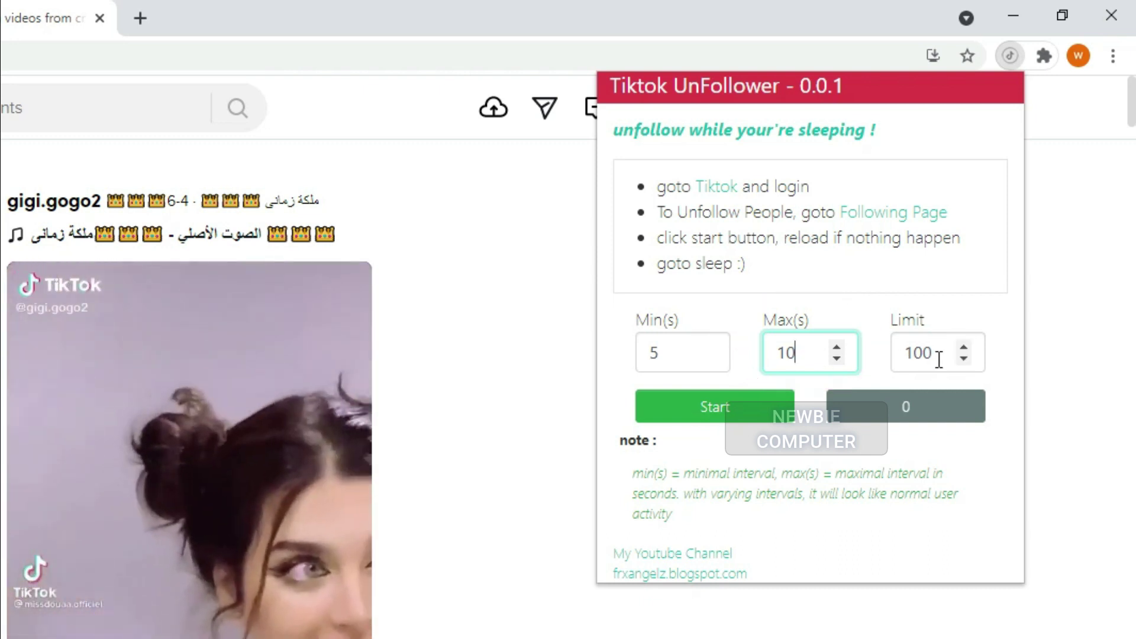
click(941, 353)
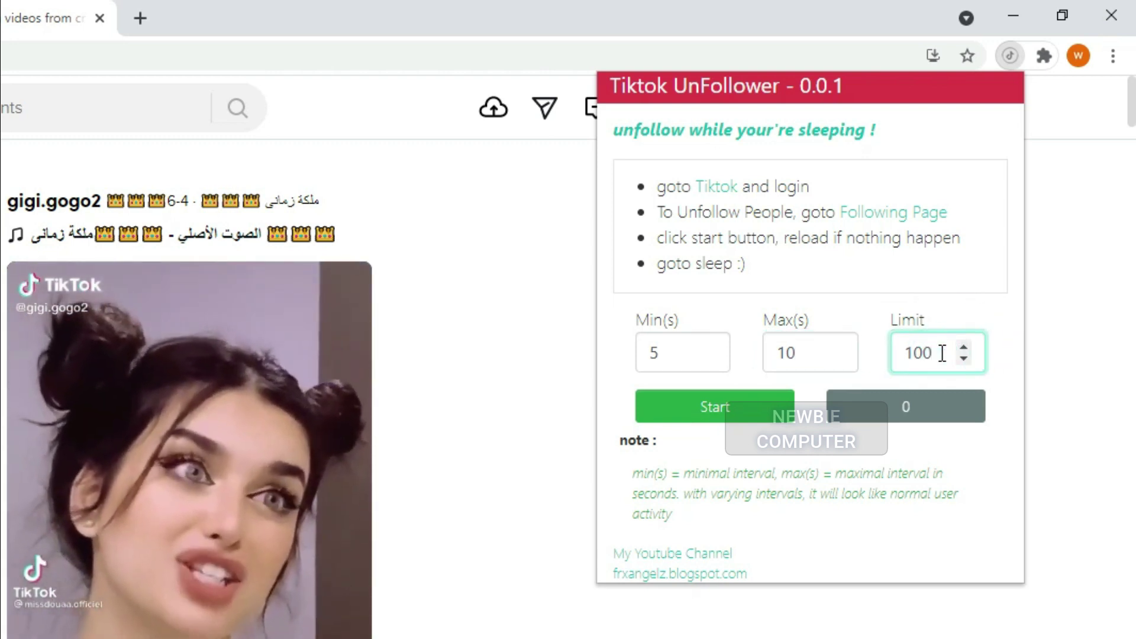
drag(938, 354, 904, 353)
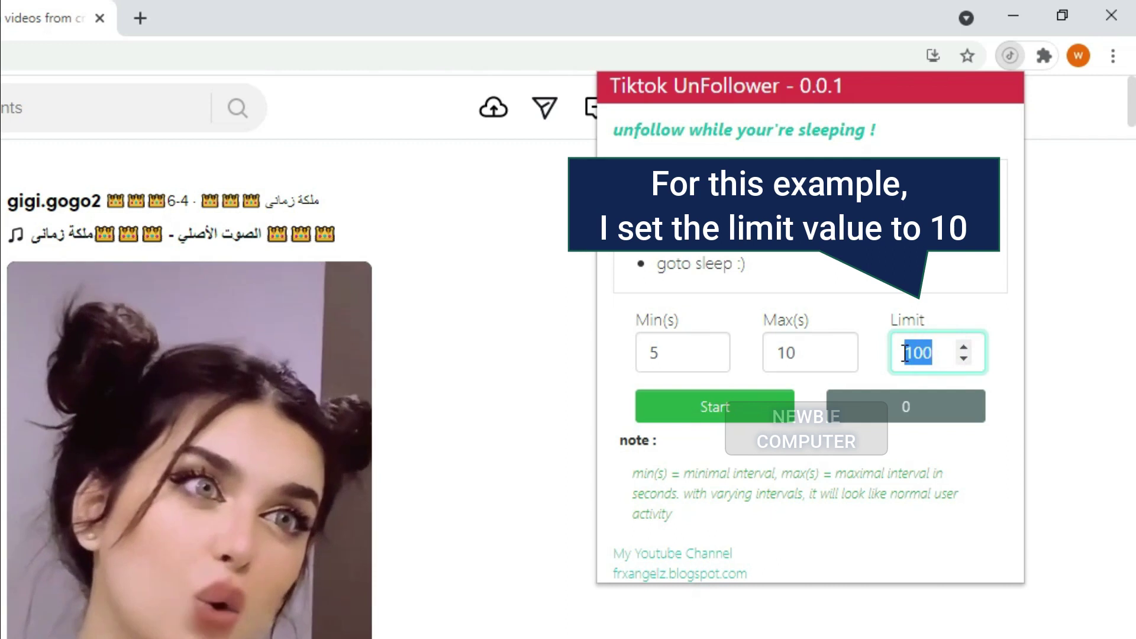
text(10)
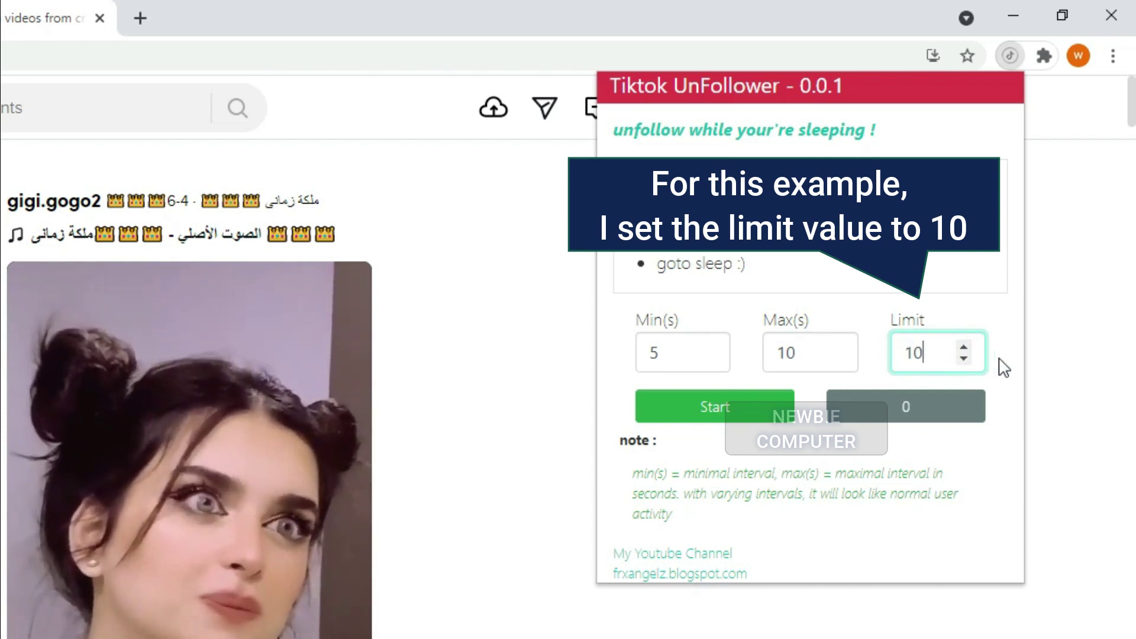
click(1000, 356)
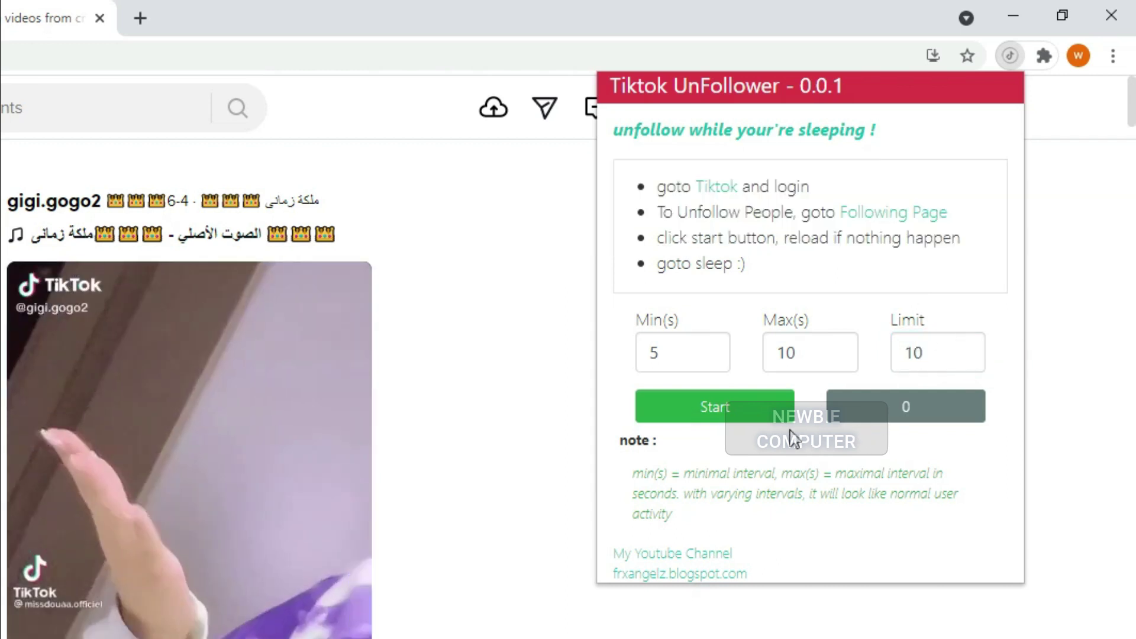
Start the unfollower run and let it unfollow 10 accounts until the limit is reached.
click(739, 414)
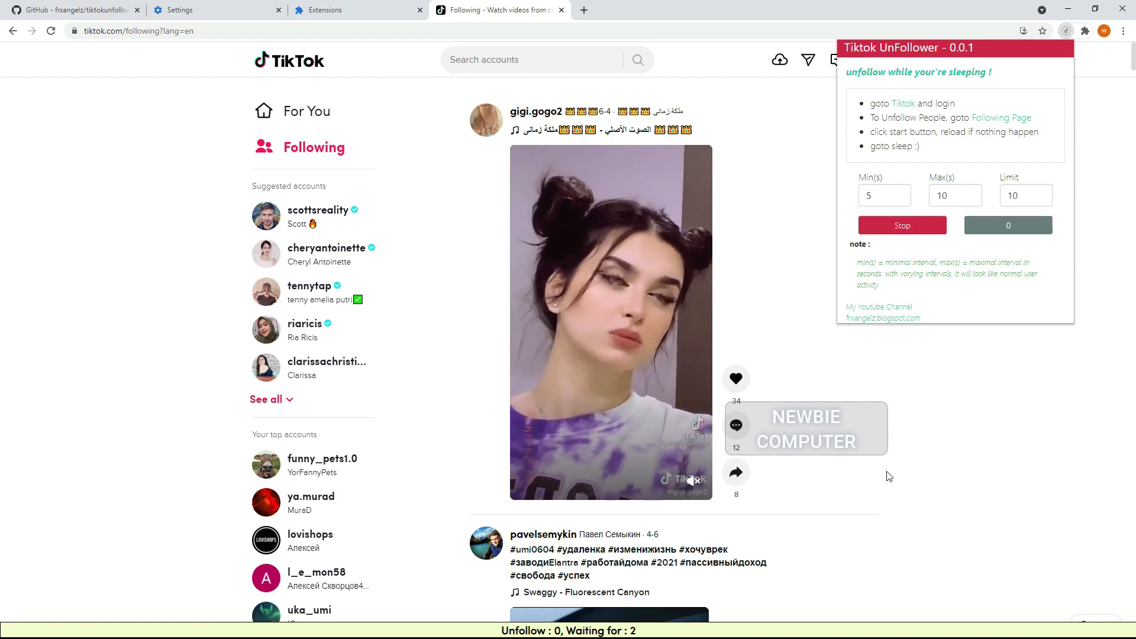
scroll(886, 467, down, 1)
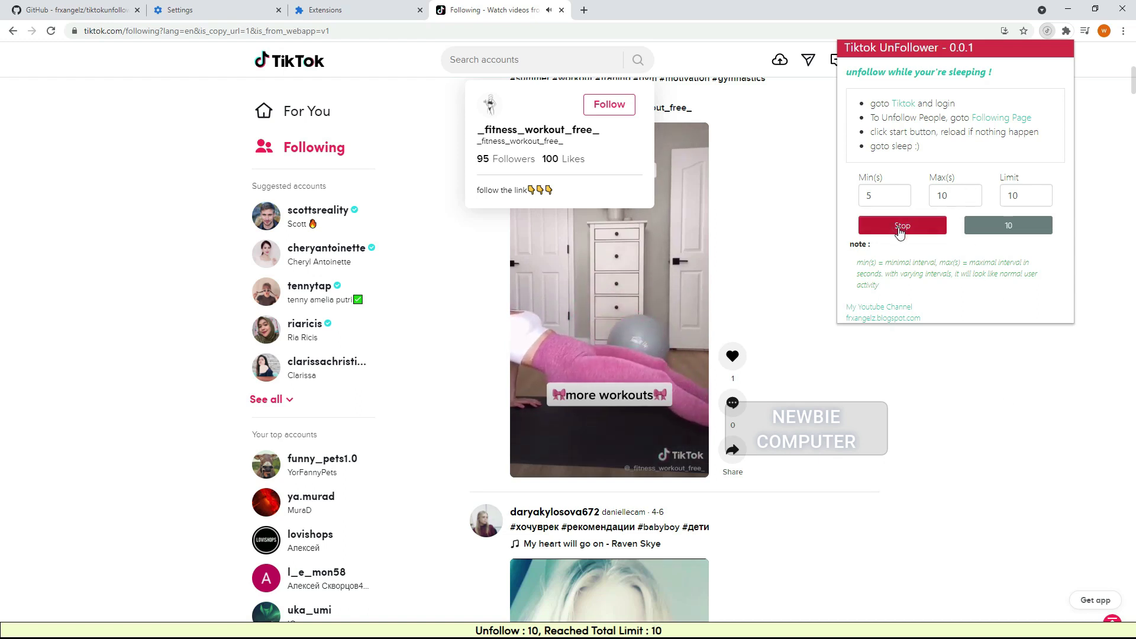
Stop the unfollower run, close the popup, and switch off the Tiktok : Unfollower ! extension.
click(901, 227)
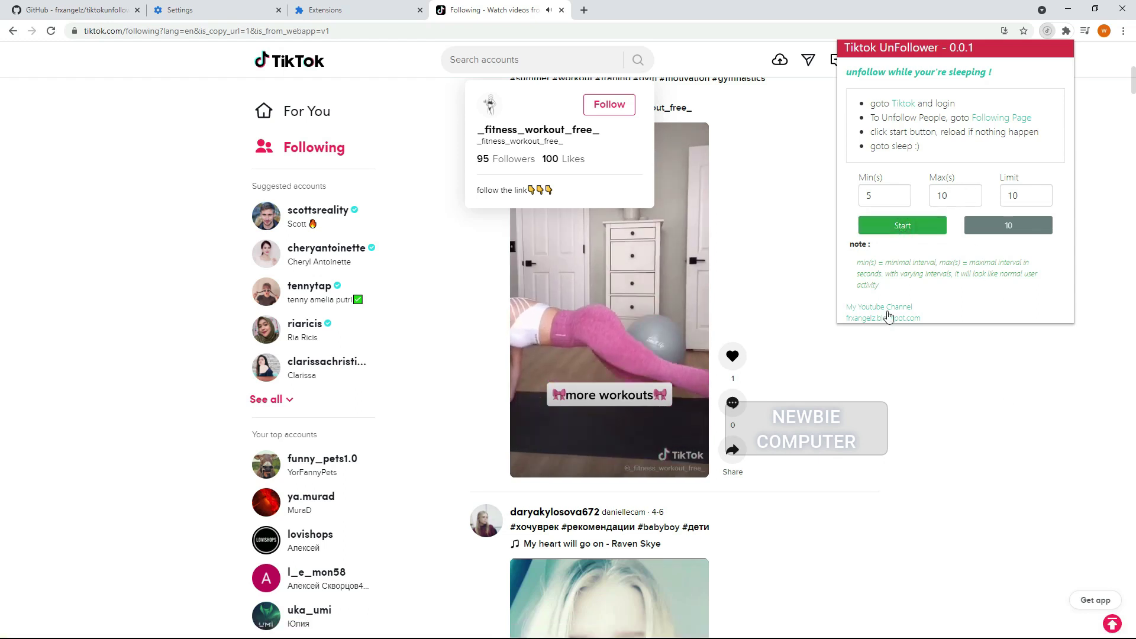
click(885, 374)
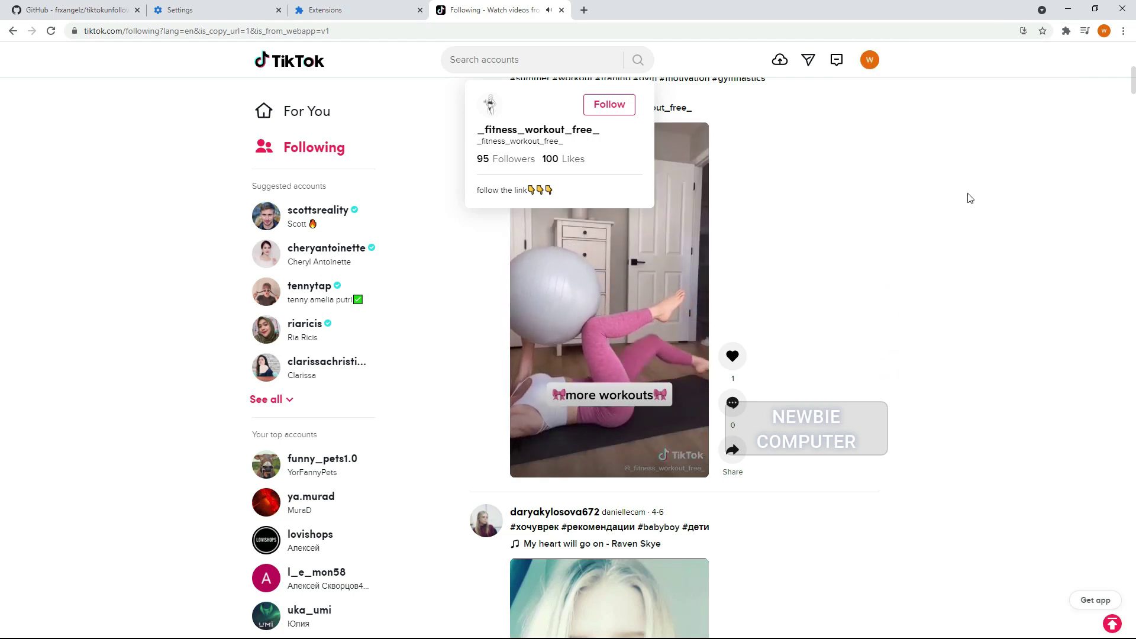
click(349, 10)
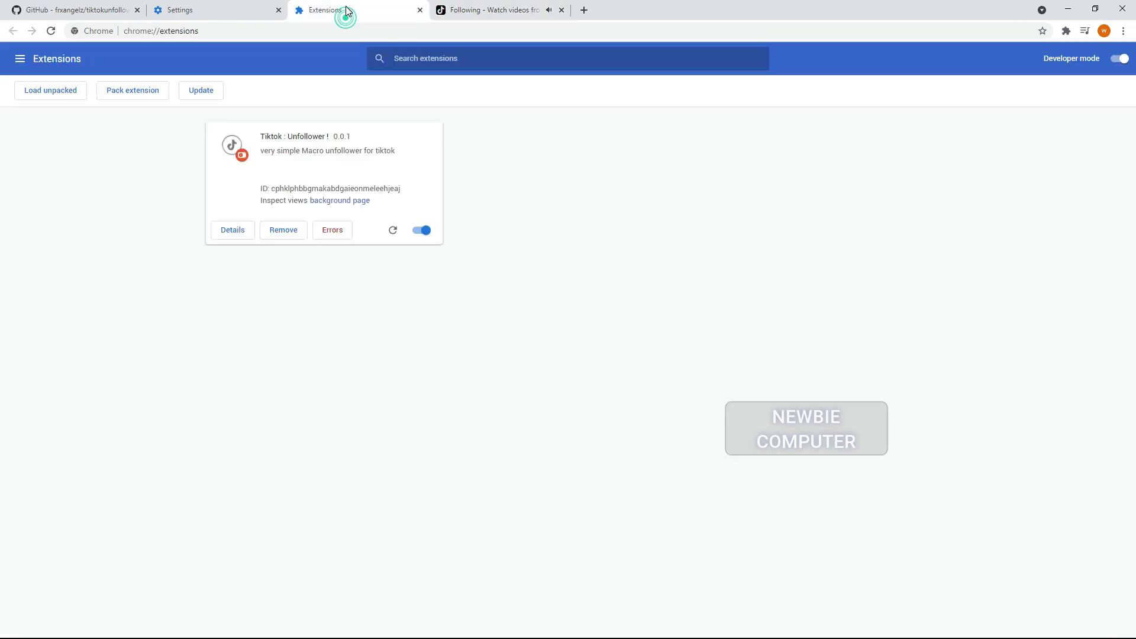
click(420, 235)
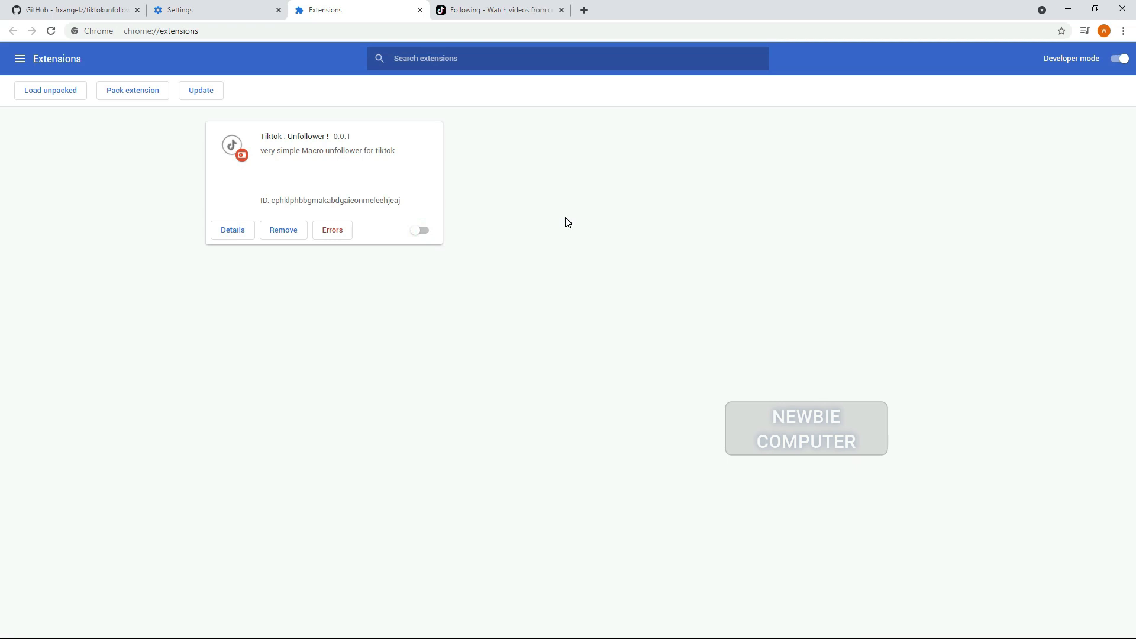